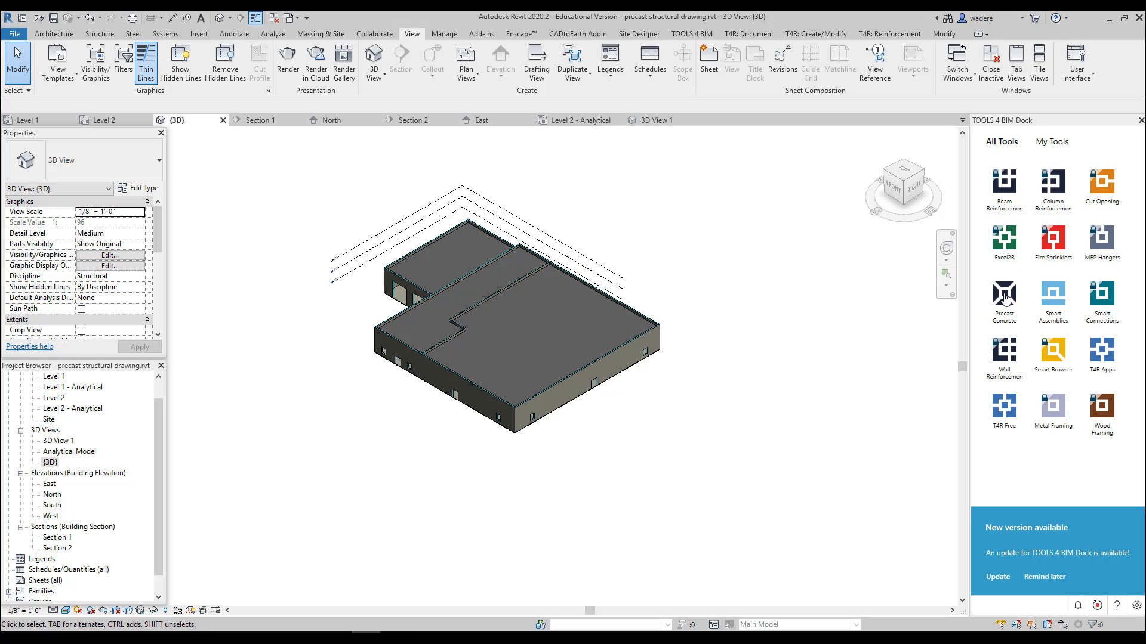
Open the Precast Concrete tool set in the TOOLS 4 BIM Dock.
left_click(1005, 295)
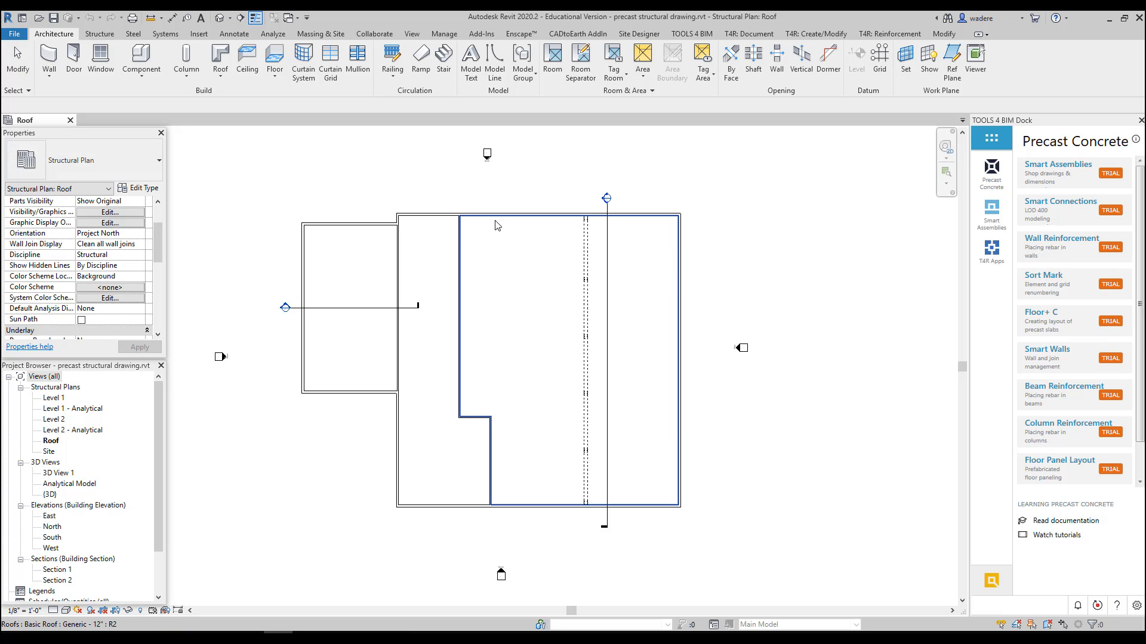
Delete the three Generic - 12" roofs over the building's separate areas in the Roof plan.
left_click(448, 219)
key("Return")
left_click(384, 234)
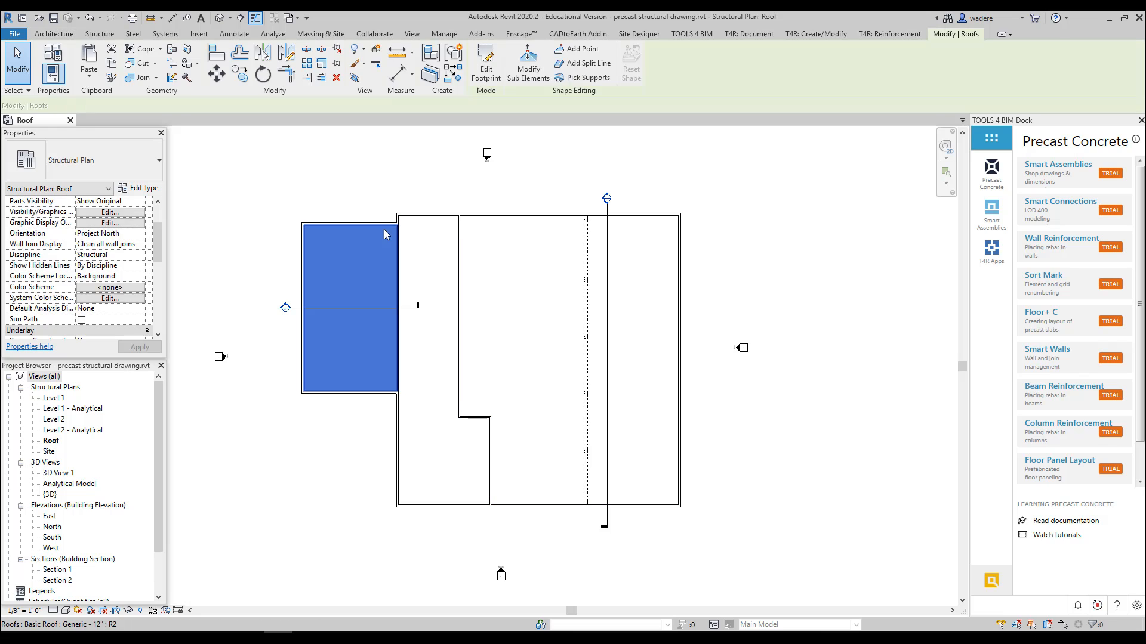
left_click(479, 221)
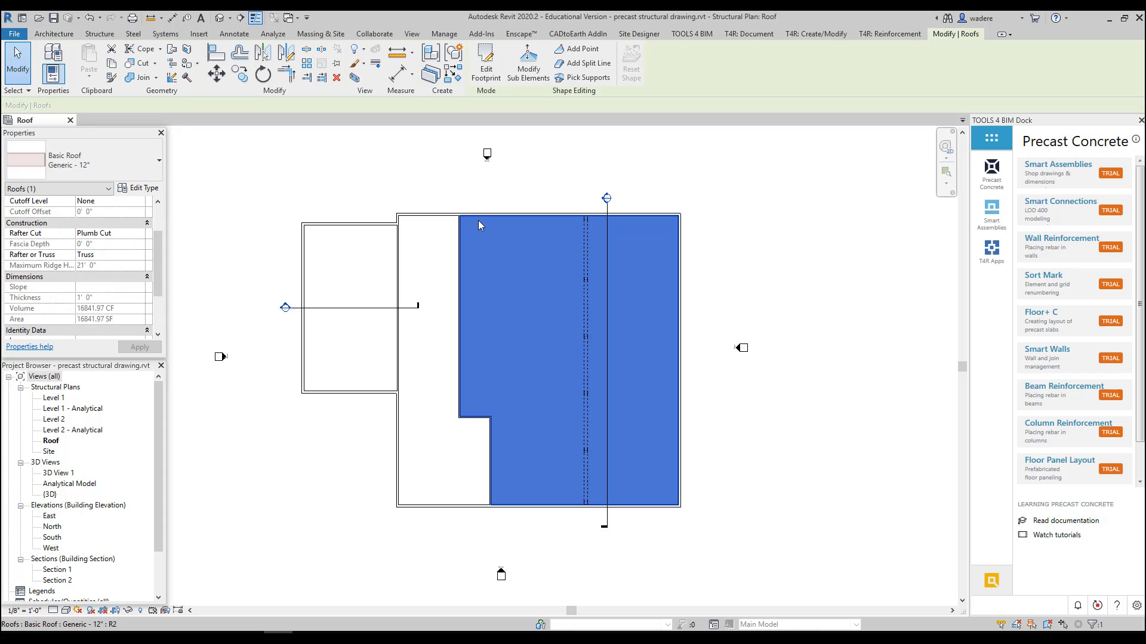
key("Escape")
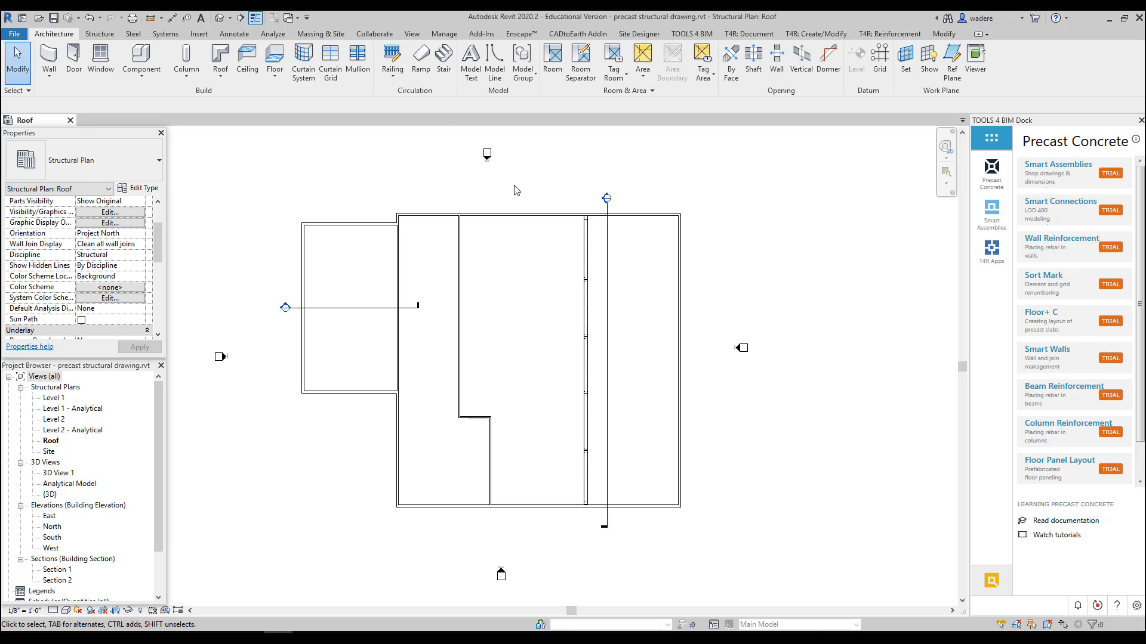
Open the default 3D view and inspect the building with its roofs removed.
left_click(412, 34)
left_click(376, 75)
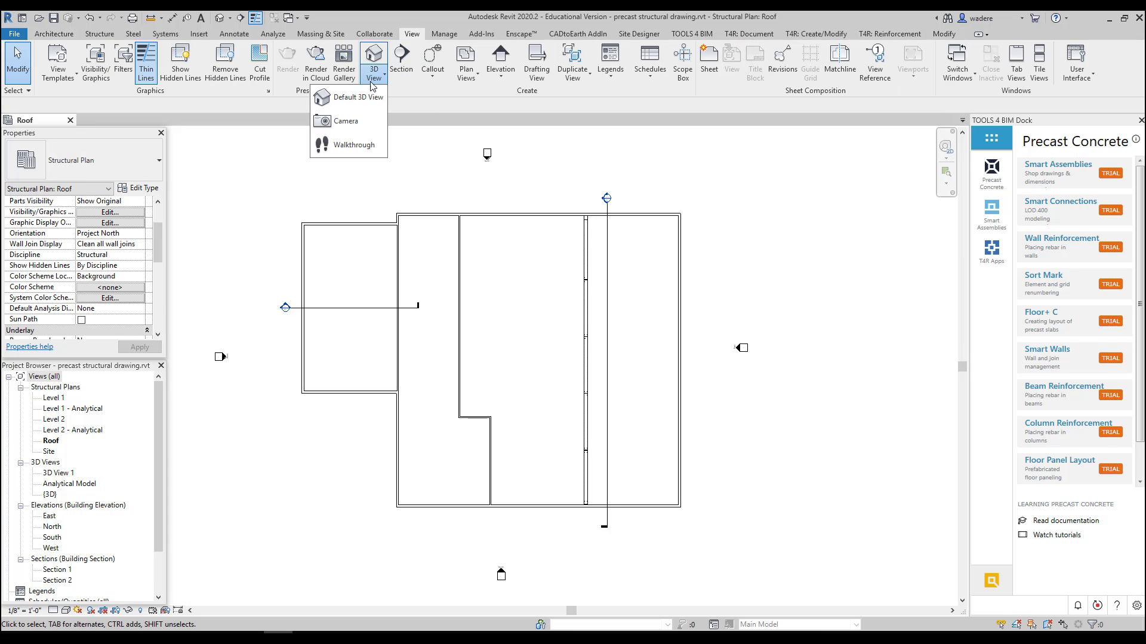
left_click(347, 100)
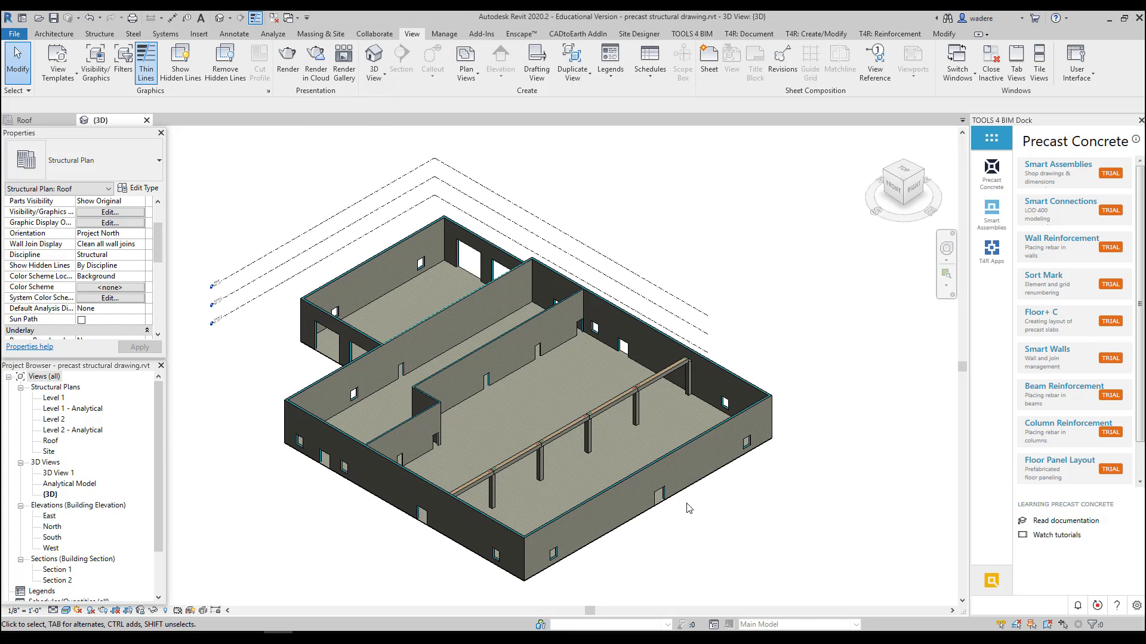
middle_click_drag(645, 490, 613, 443)
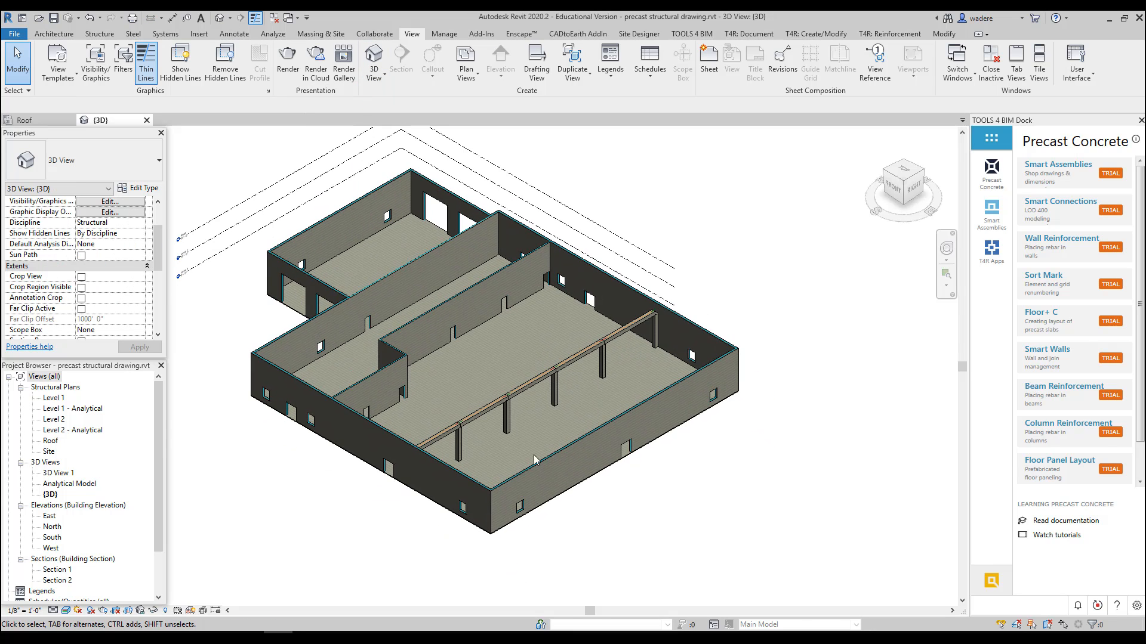
Return to the Roof structural plan and start a new floor of type 6" Concrete.
double_click(54, 441)
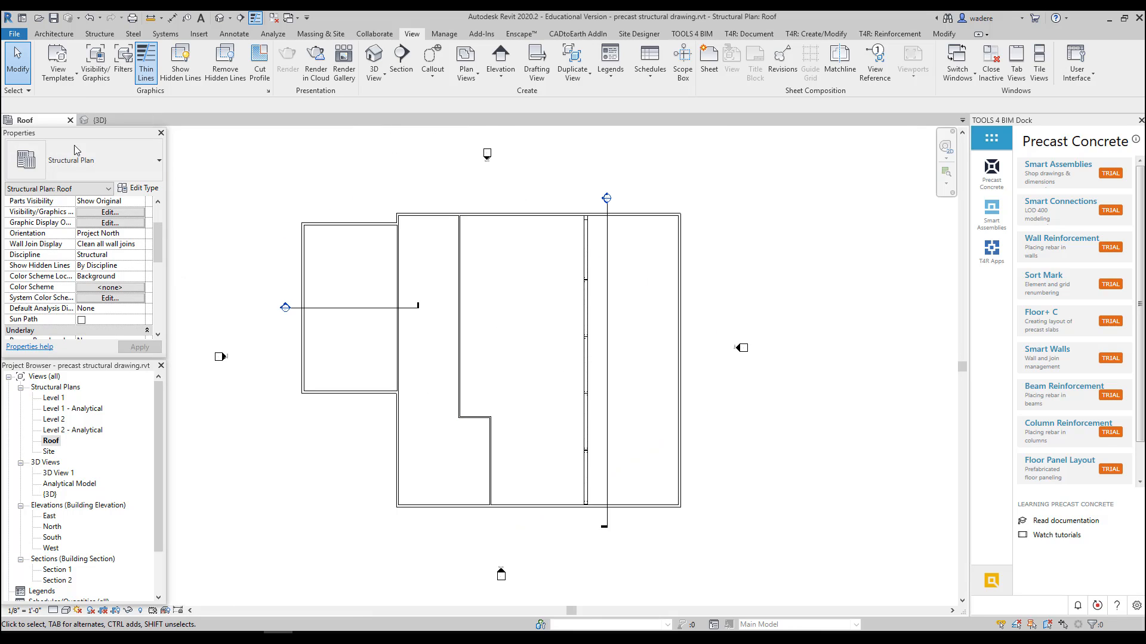
left_click(67, 35)
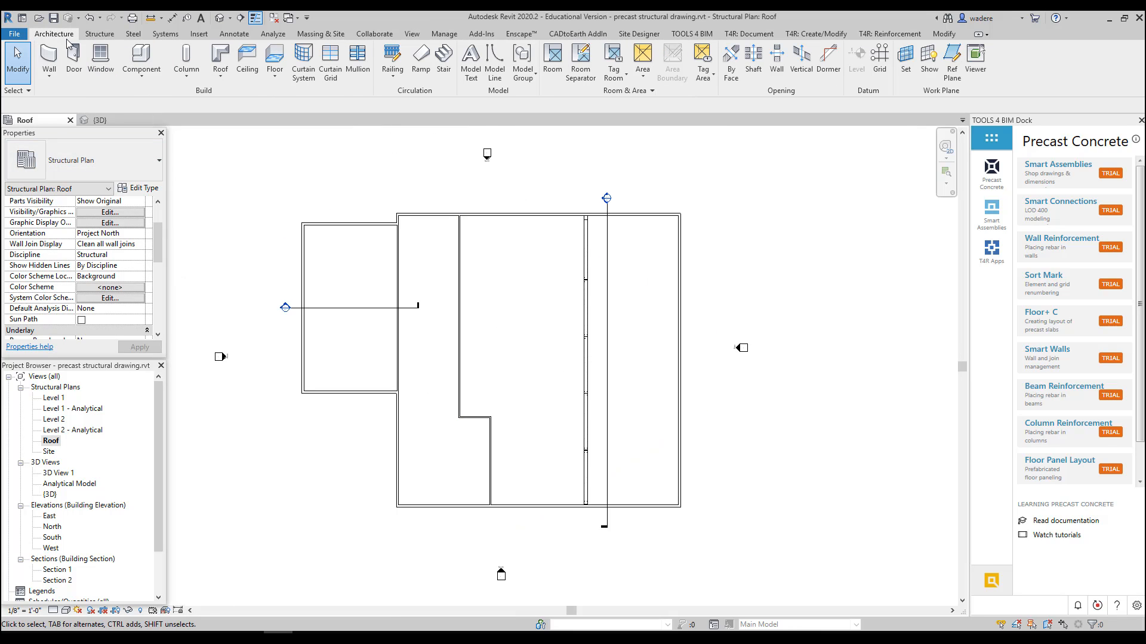
left_click(275, 72)
left_click(262, 121)
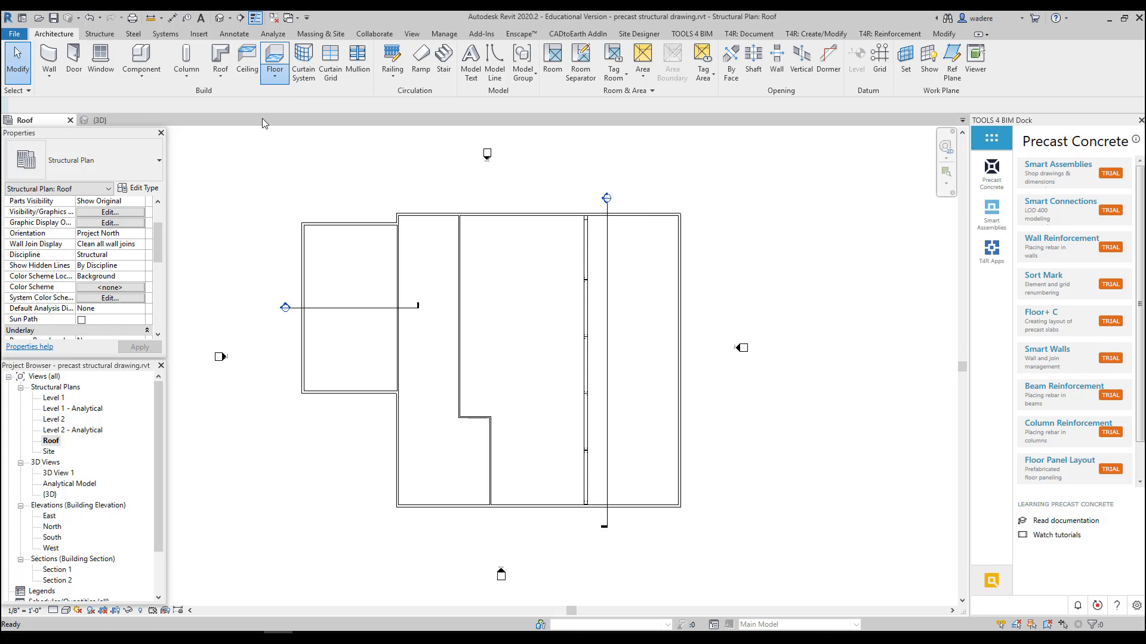
left_click(141, 173)
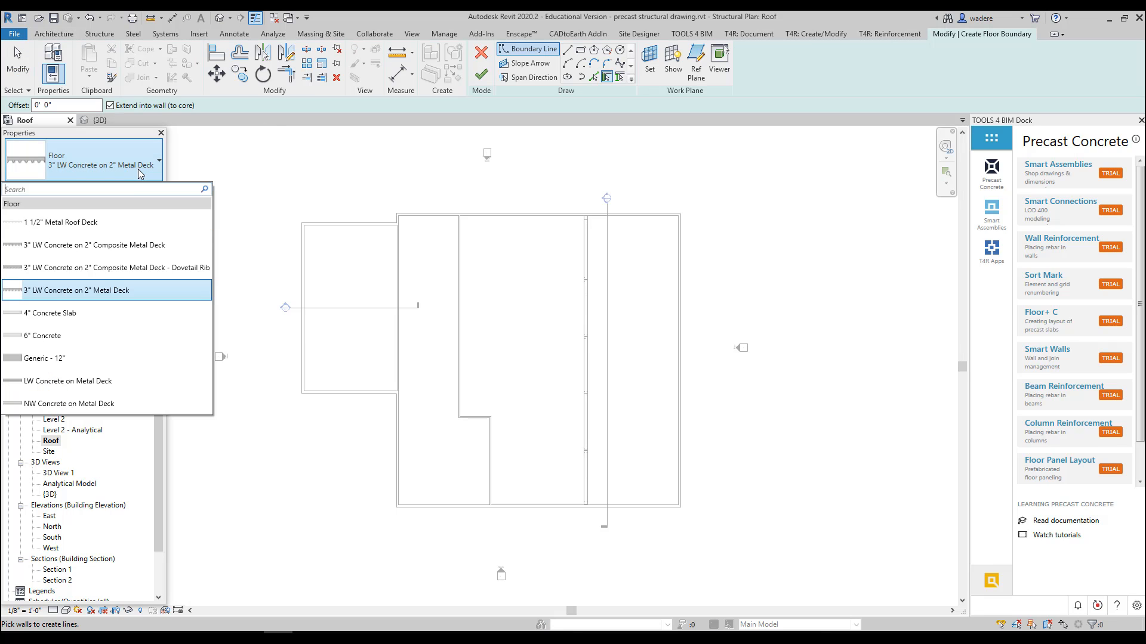
left_click(54, 336)
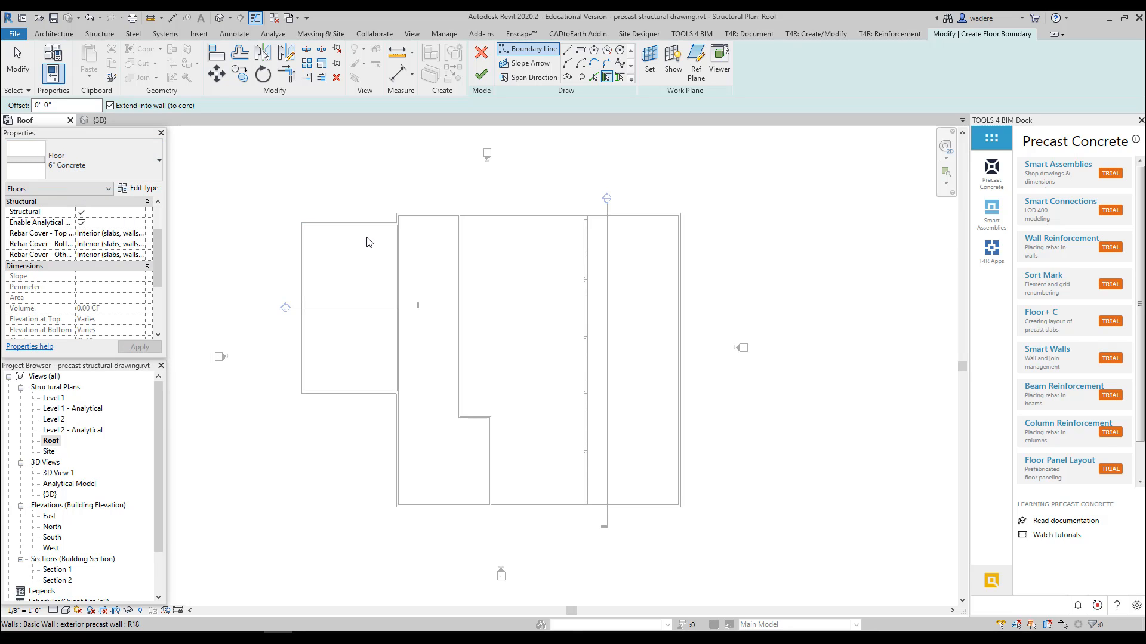
Pick the main area's upper, right and lower exterior walls and the stepped interior walls as the floor boundary.
left_click(606, 78)
left_click(635, 221)
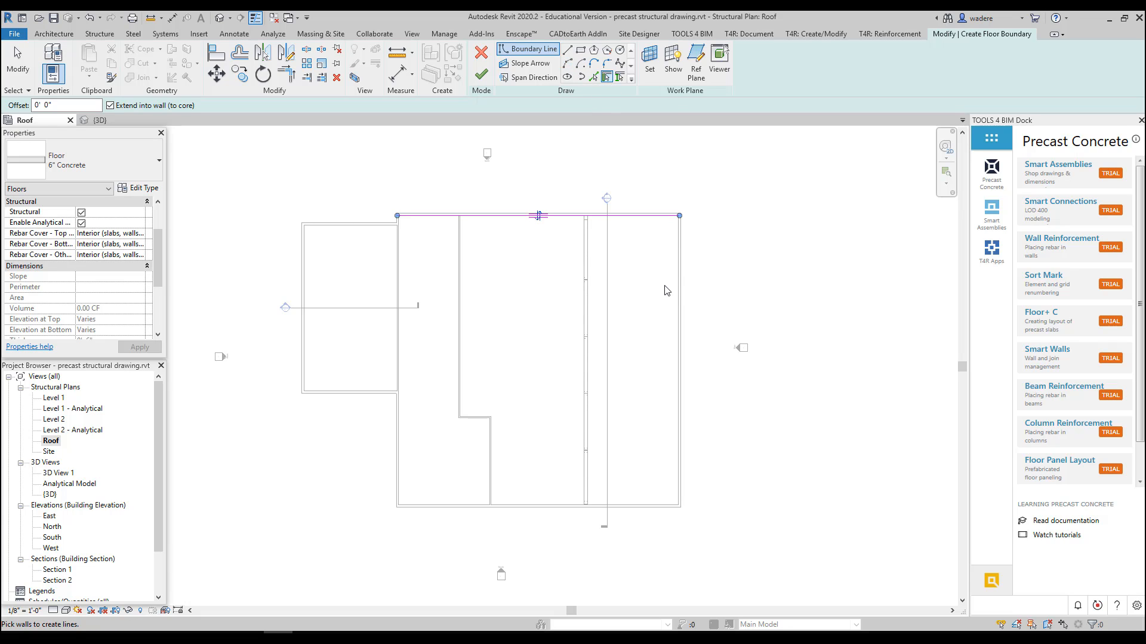
left_click(679, 289)
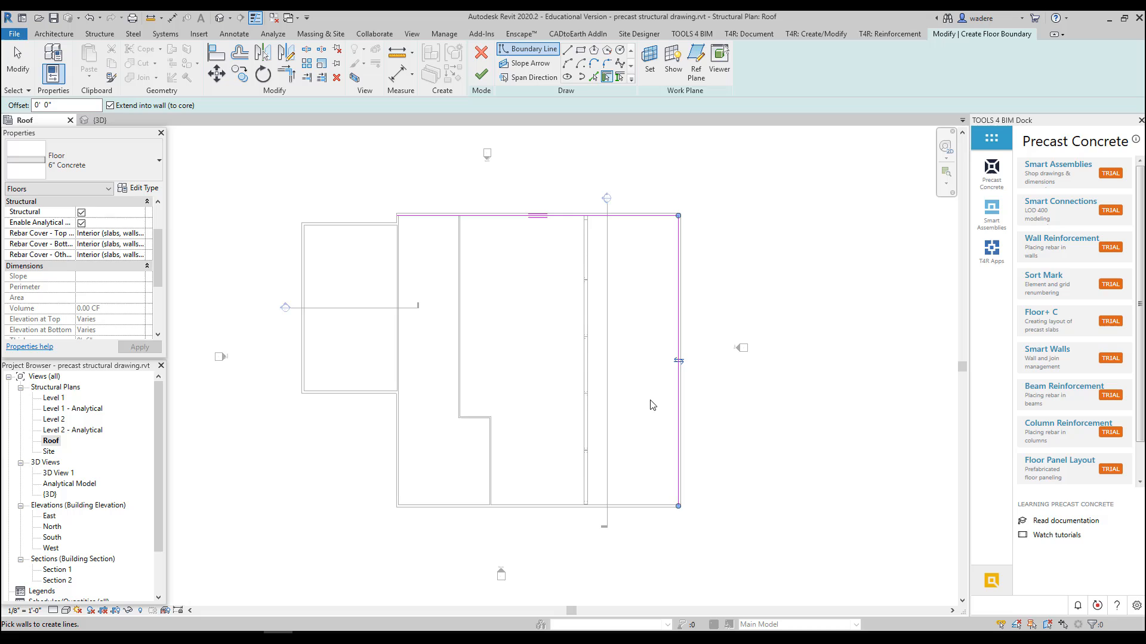
left_click(621, 506)
left_click(491, 466)
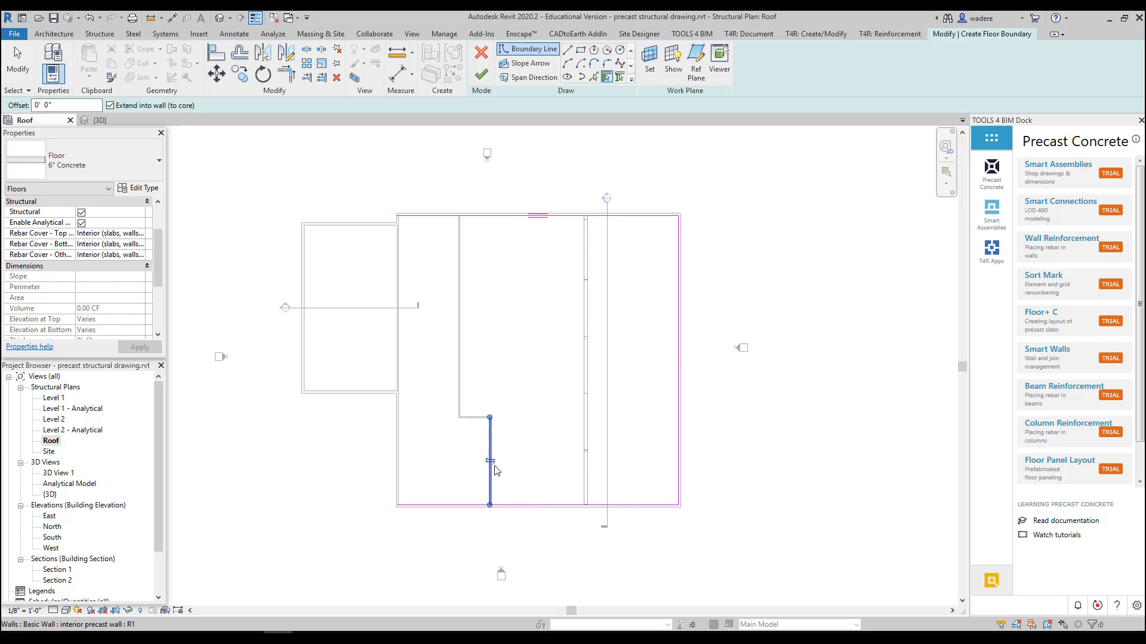
left_click(472, 417)
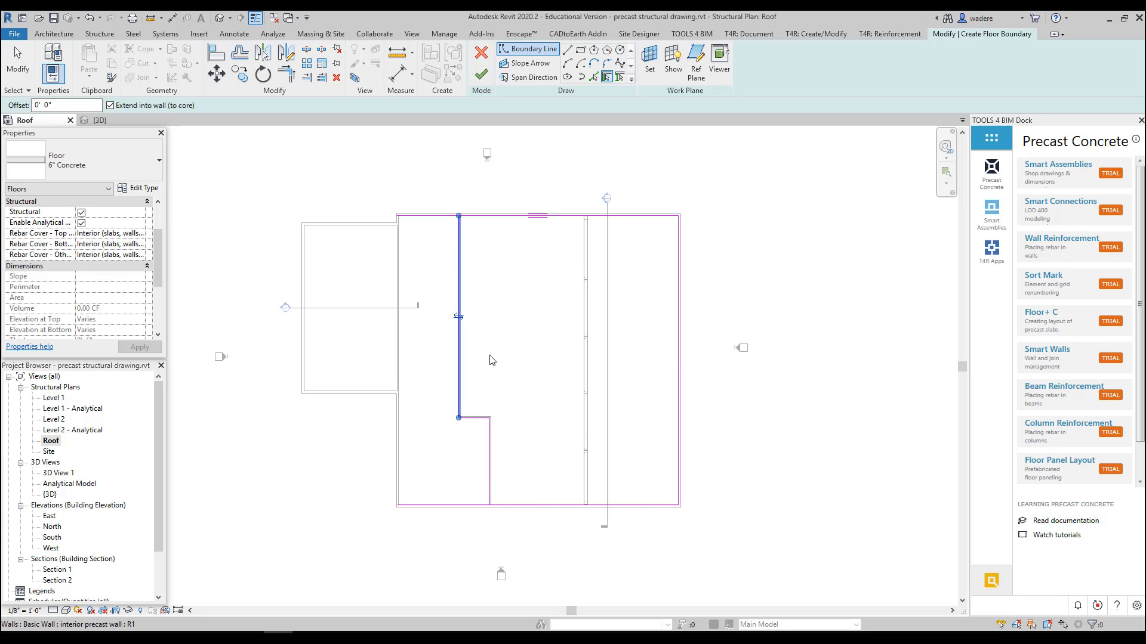
left_click(459, 315)
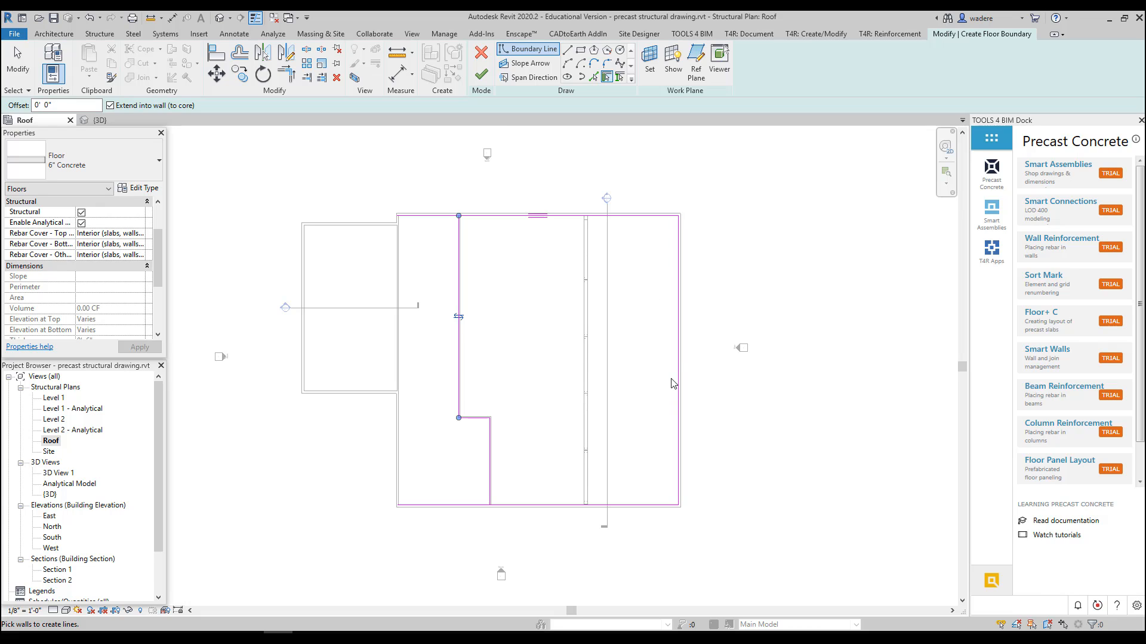
Move the floor's right-hand boundary line inward from the exterior wall onto the beam and column line.
left_click(679, 333)
key("Escape")
left_click(679, 339)
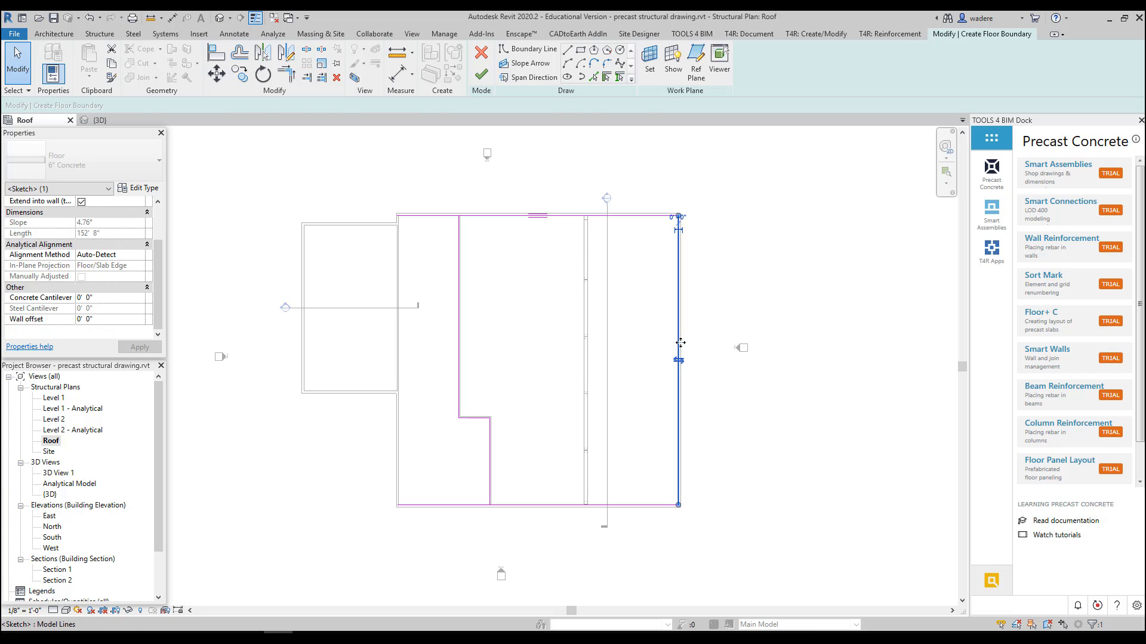
left_click_drag(679, 340, 588, 343)
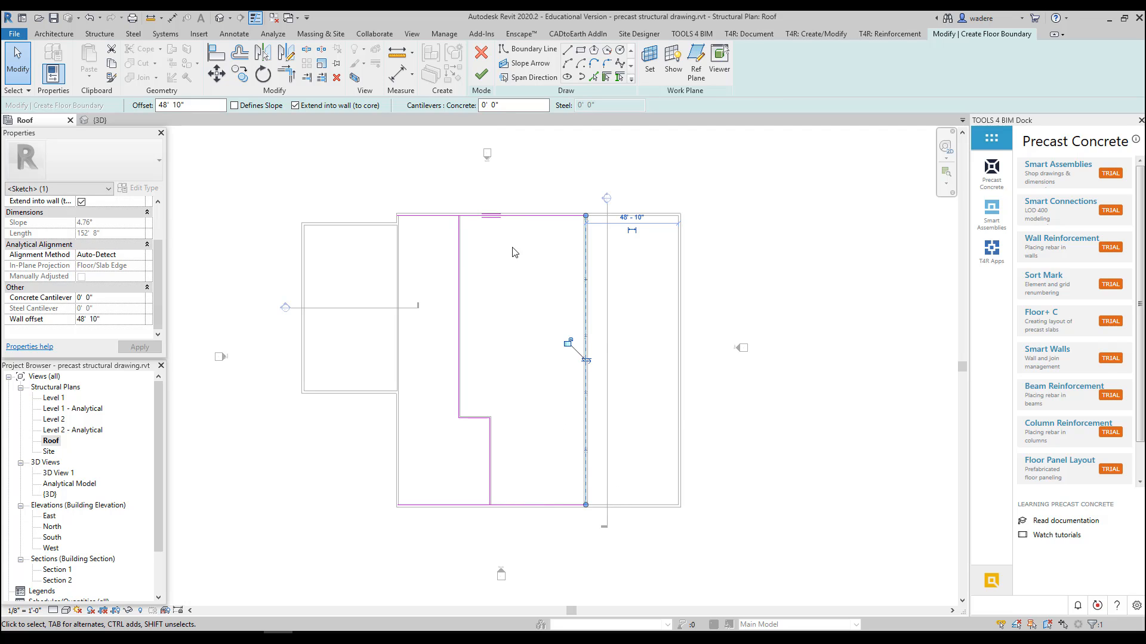
Trim the floor boundary's overhanging horizontal lines to corners at the stepped interior wall to close the outline.
left_click(286, 75)
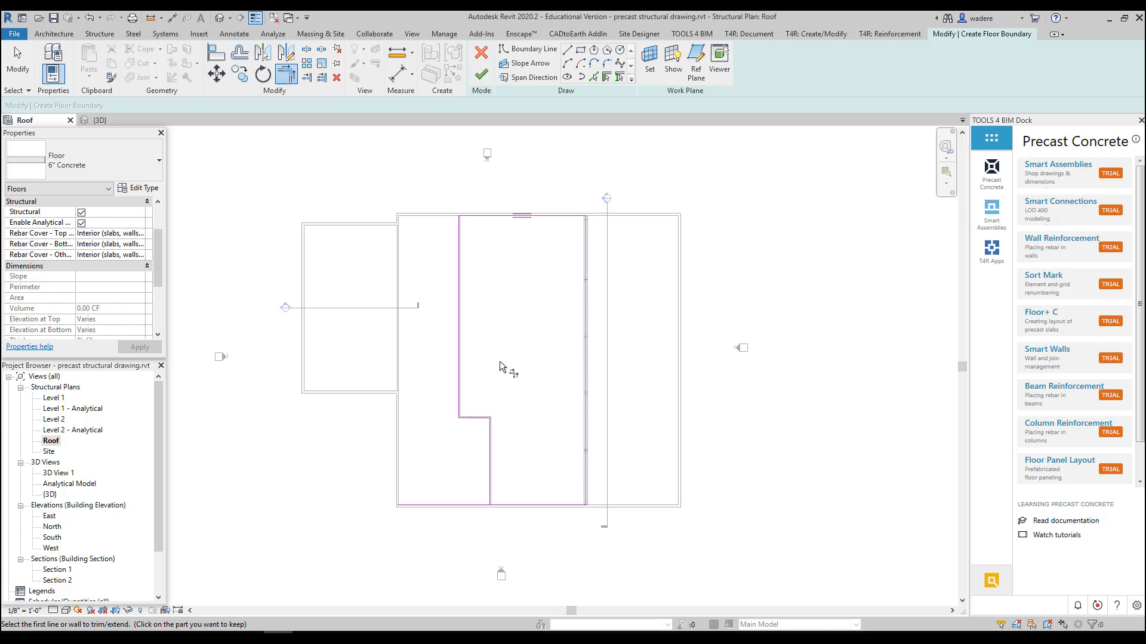
left_click(490, 494)
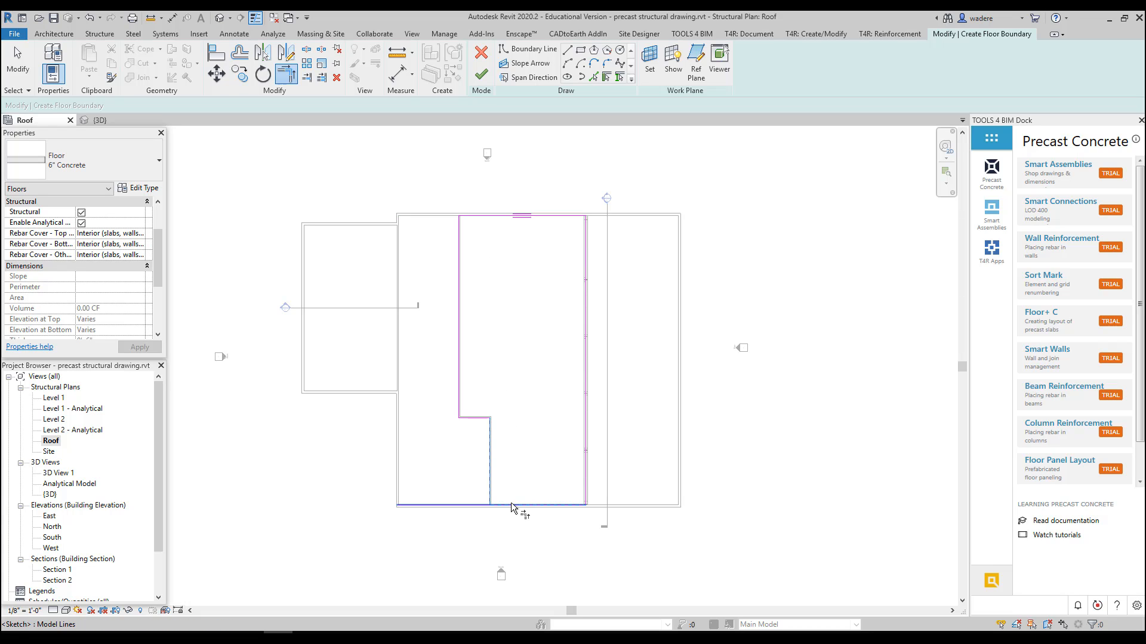
left_click(512, 506)
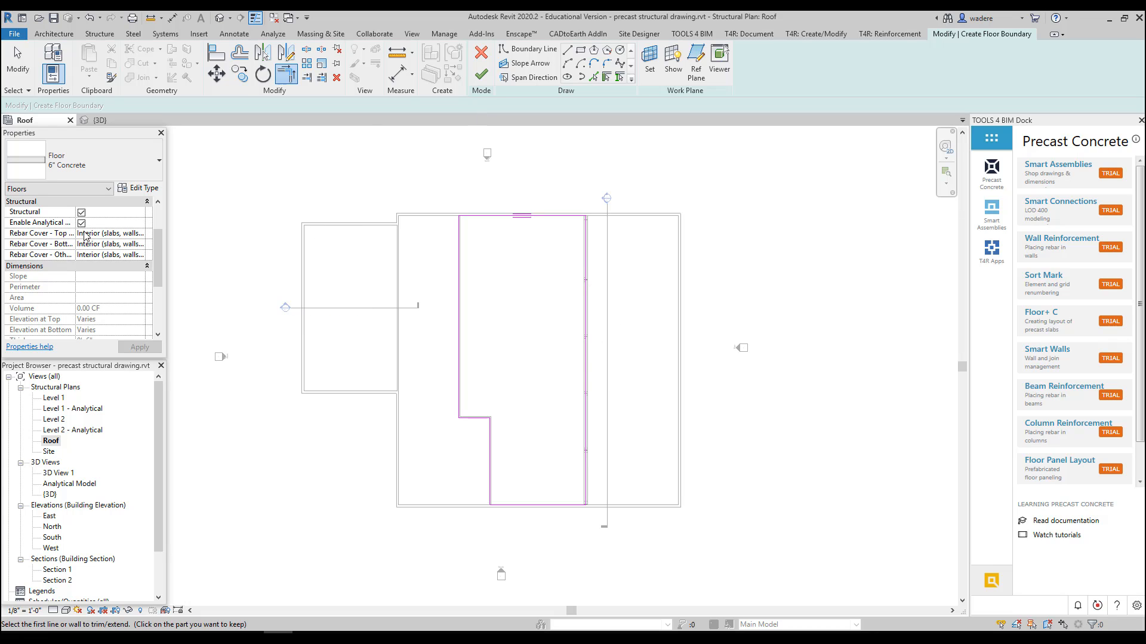
Set the floor's height offset from the Roof level to 6".
scroll(85, 236, "up", 3)
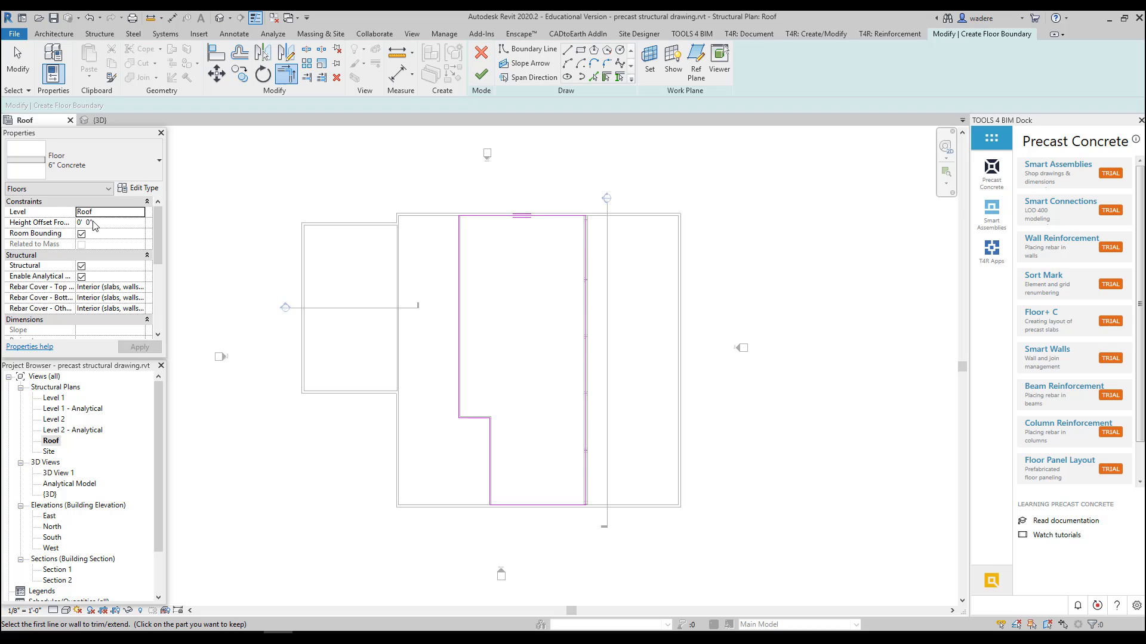
left_click(94, 224)
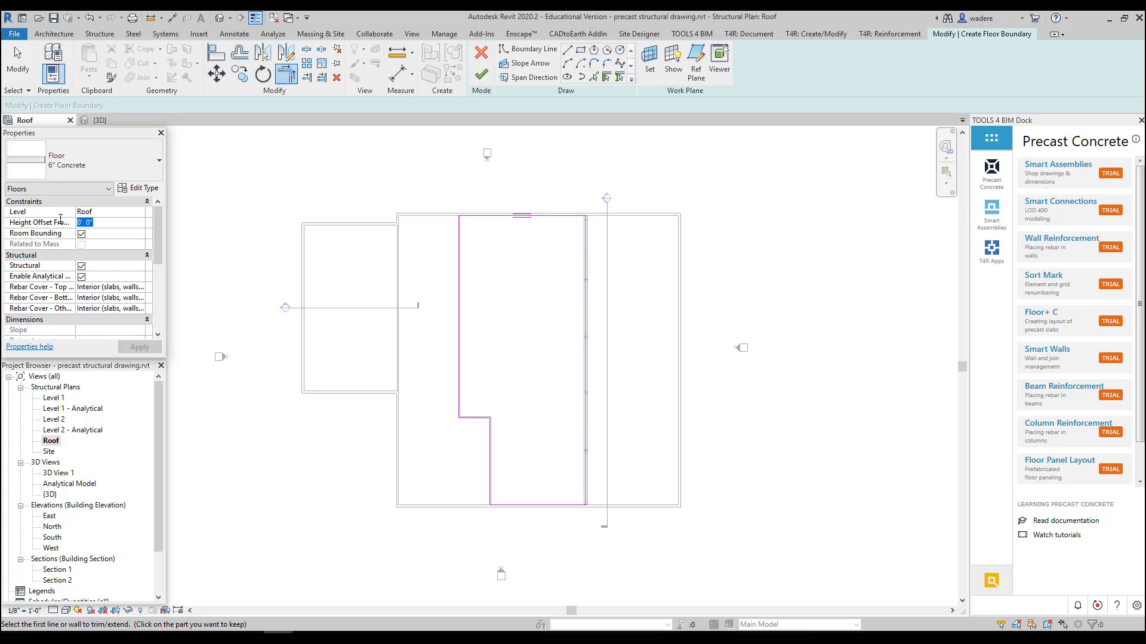
type("6")
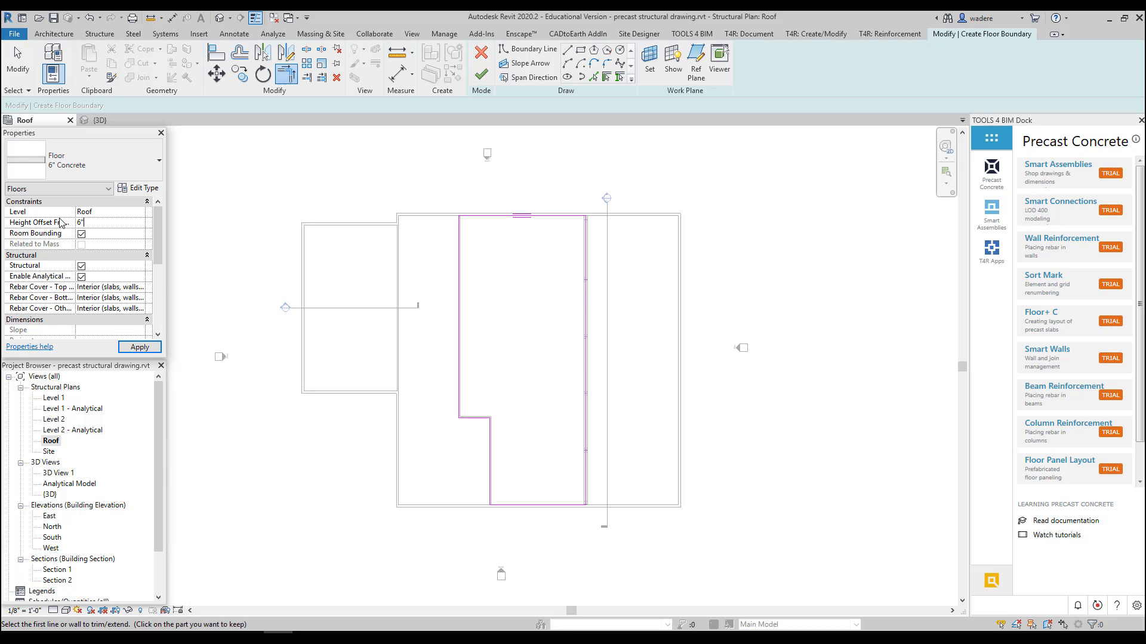
left_click(139, 347)
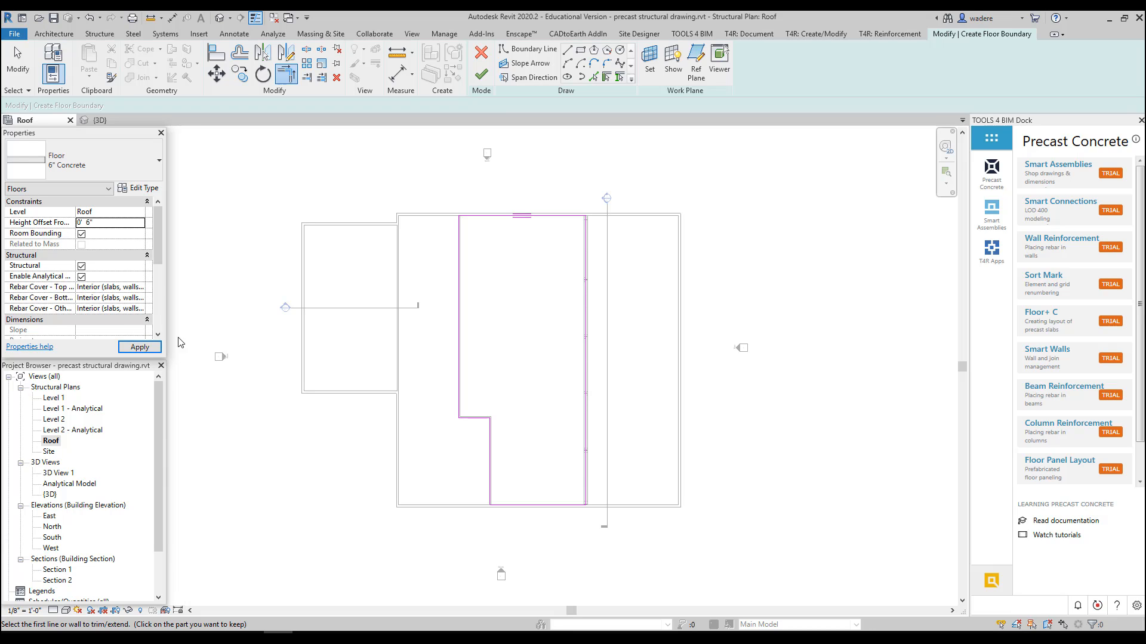
Finish the floor sketch, declining to join geometry and cut the overlapping volume out of the walls.
left_click(479, 76)
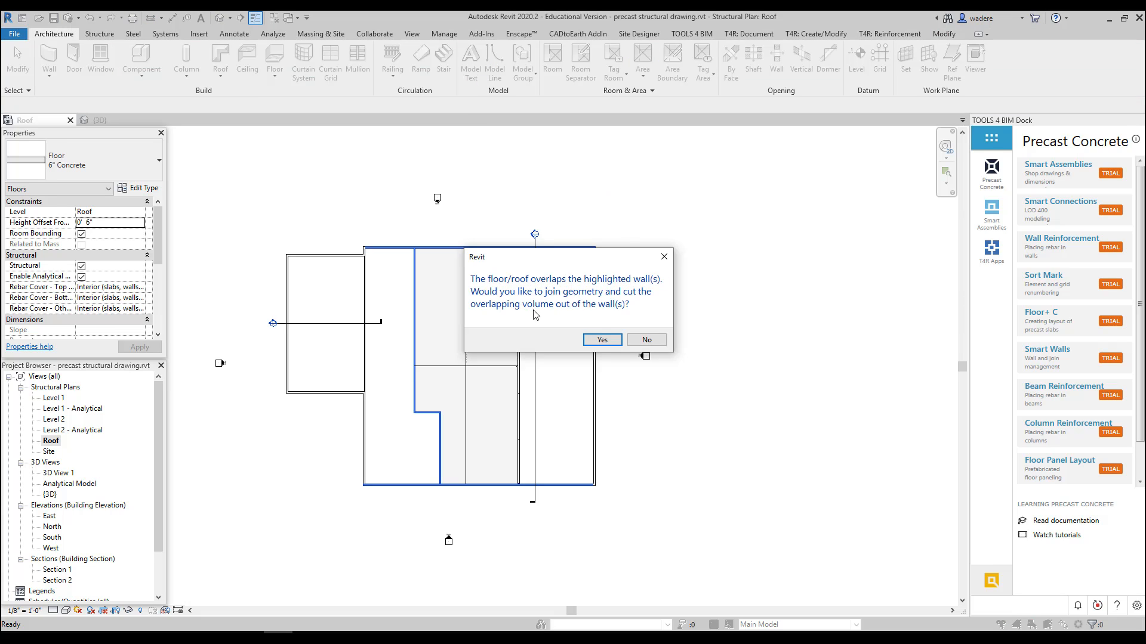
left_click(646, 342)
middle_click(645, 340)
middle_click(645, 340)
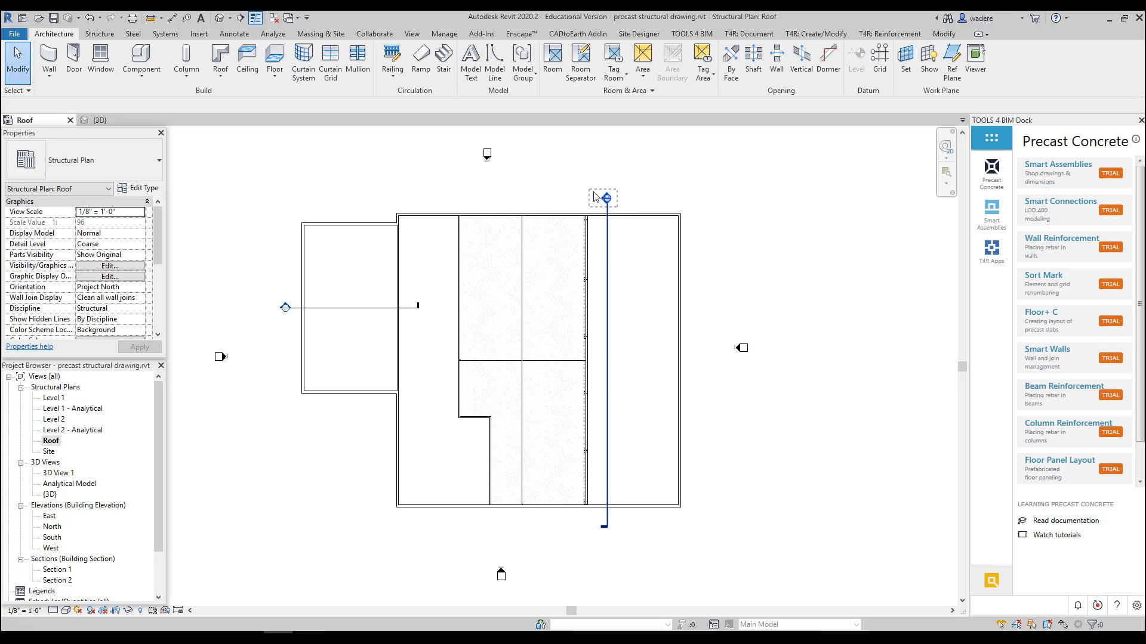
Move the Section 1 line left across the beam line so that it cuts through the new floor.
left_click(595, 196)
left_click_drag(605, 230, 571, 229)
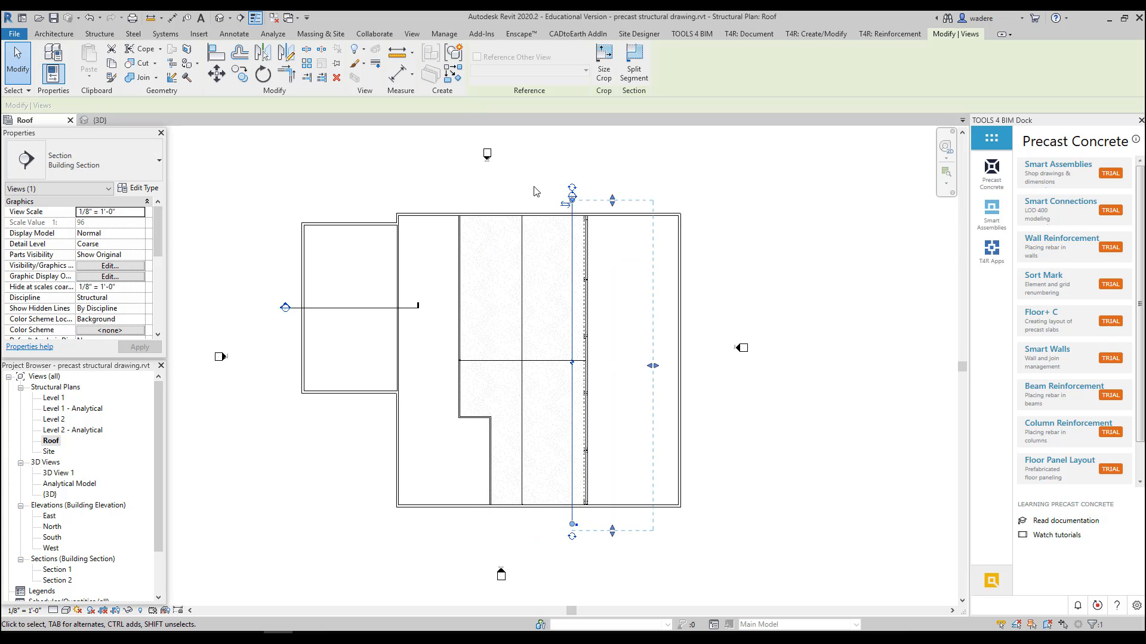
key("Escape")
Open Section 1, examine how the new 6" Concrete floor sits on the beams and meets the end walls, and return to the Roof plan.
double_click(571, 195)
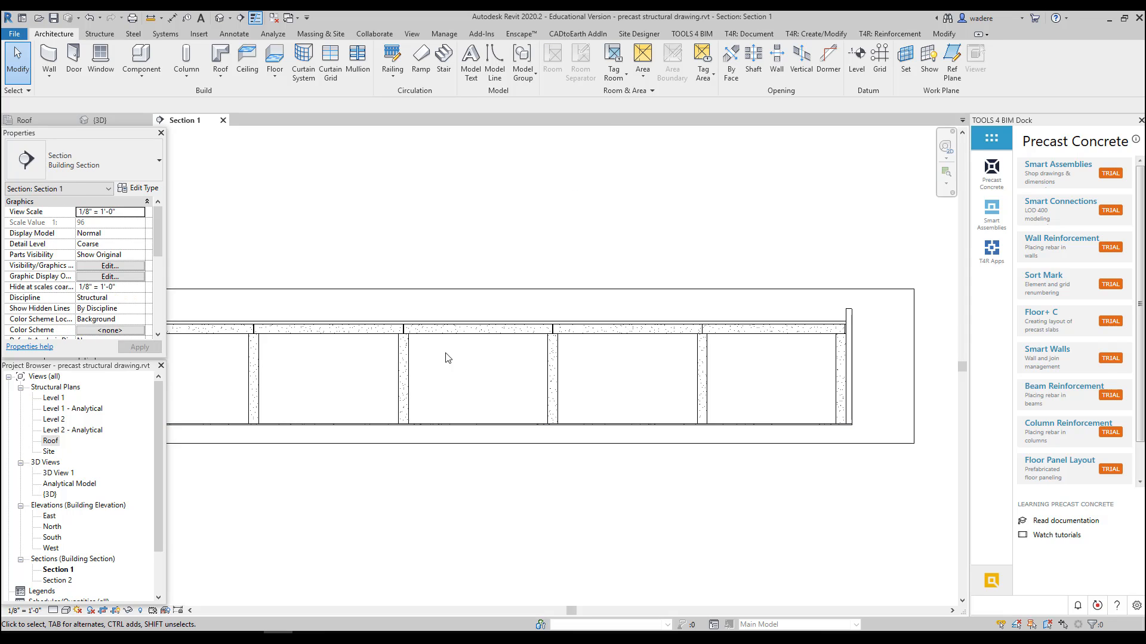
left_click(443, 307)
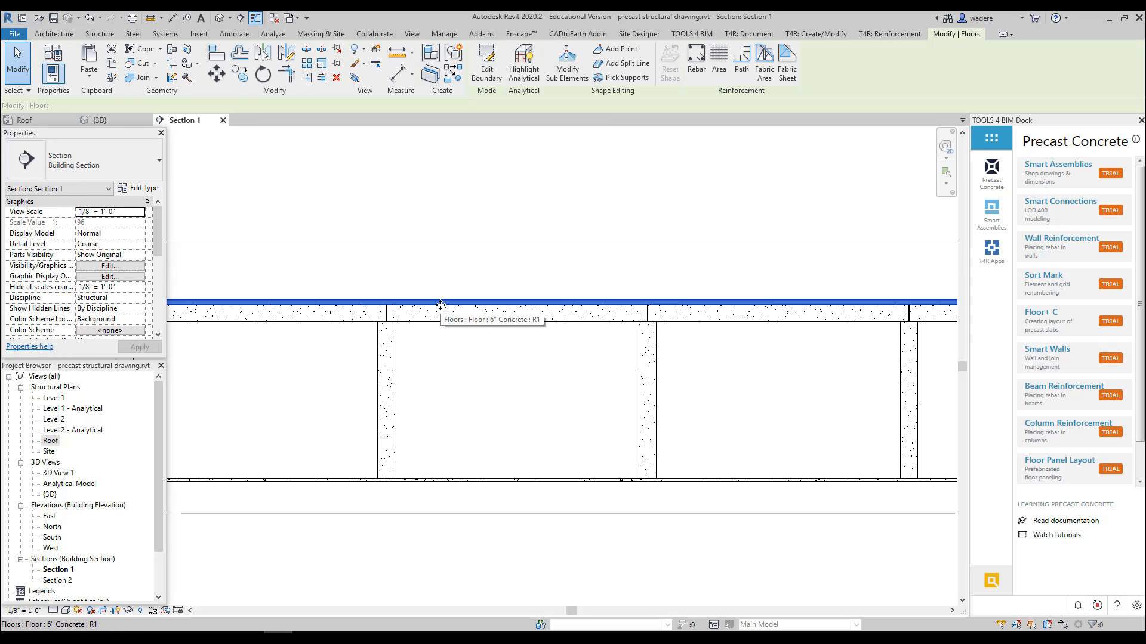
scroll(456, 328, "down", 5)
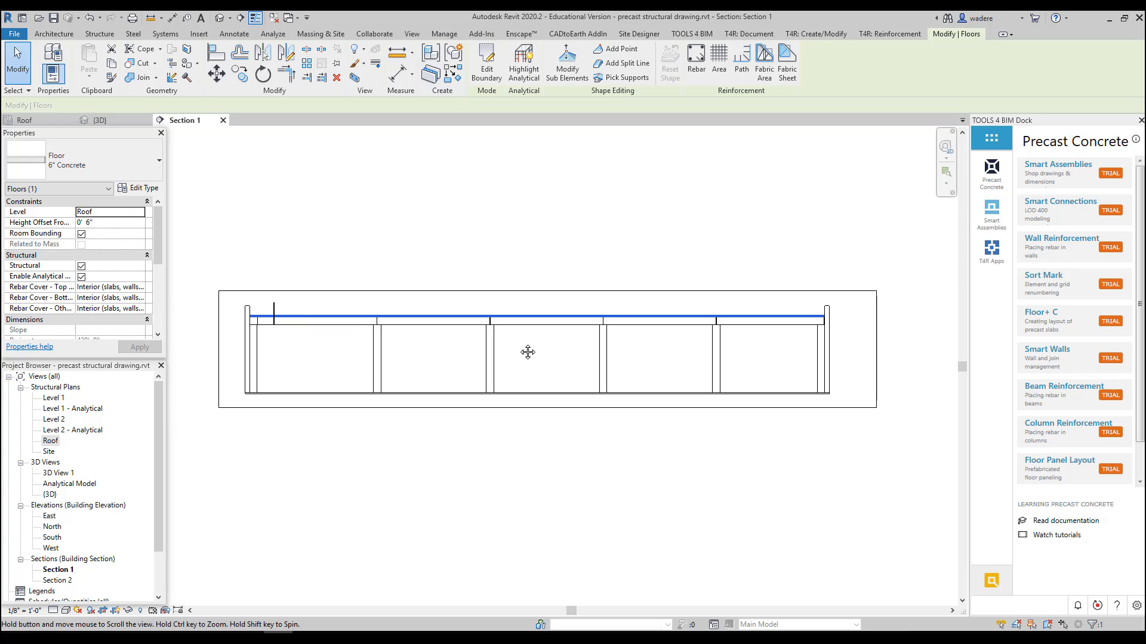
scroll(260, 324, "up", 6)
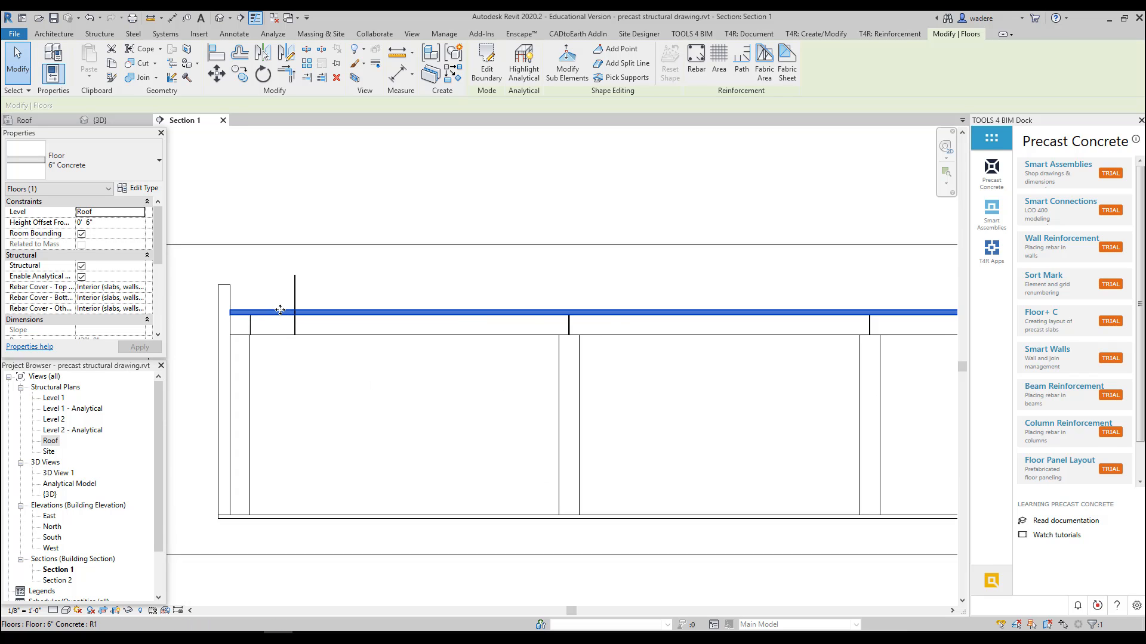
left_click(327, 294)
scroll(437, 381, "down", 5)
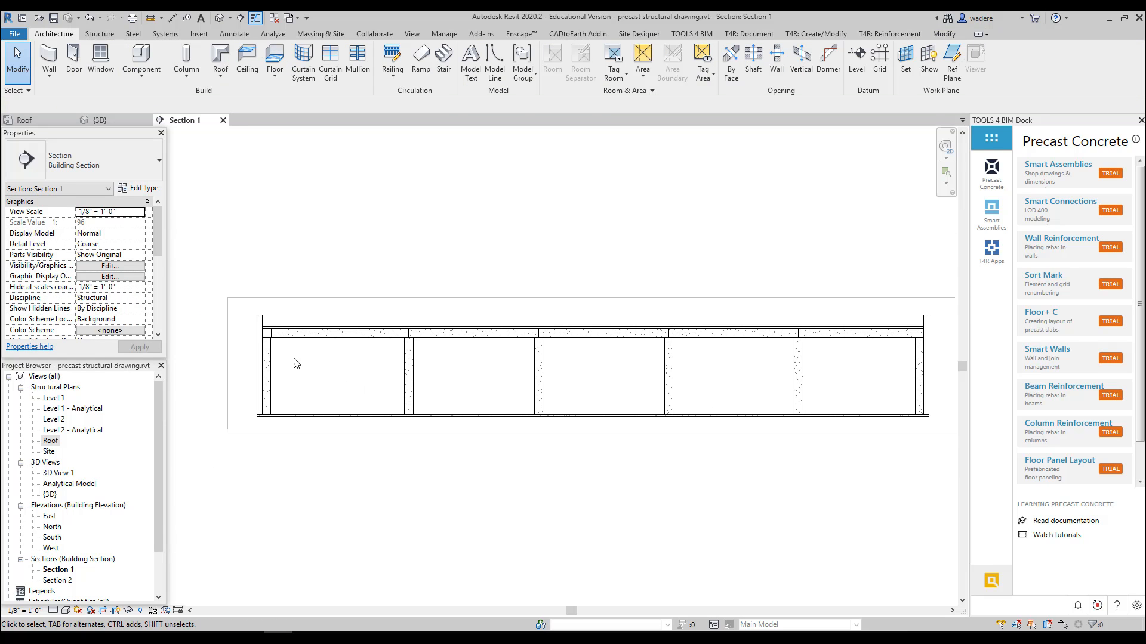
double_click(52, 441)
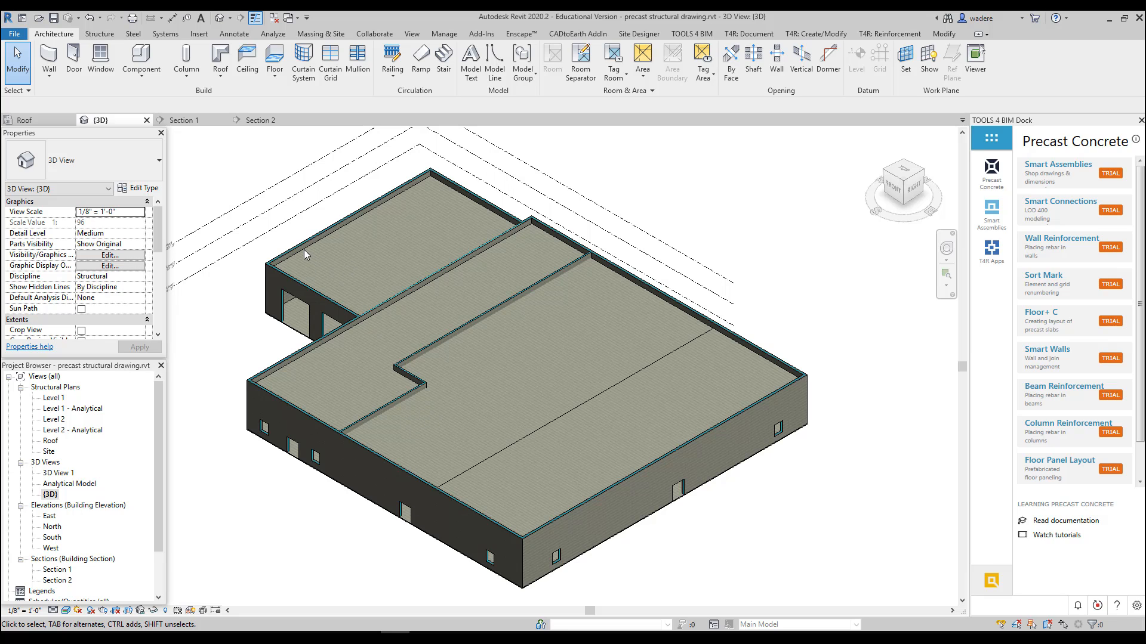
Check the new 6" Concrete roof floors in the 3D view by selecting the strip floor and the large floor in turn.
left_click(327, 345)
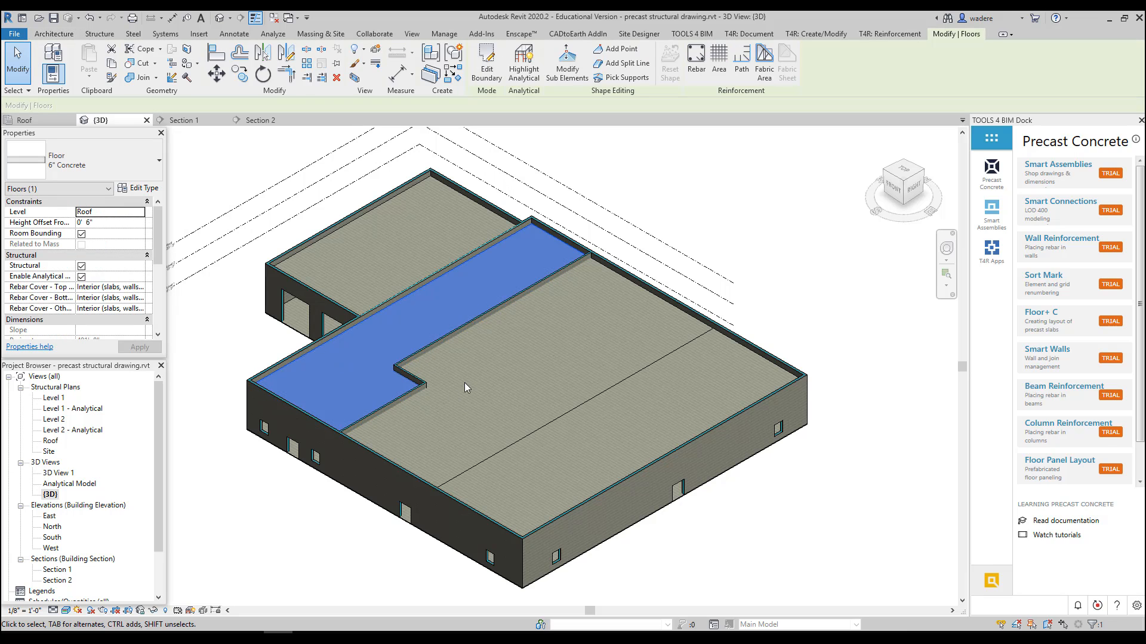
key("Escape")
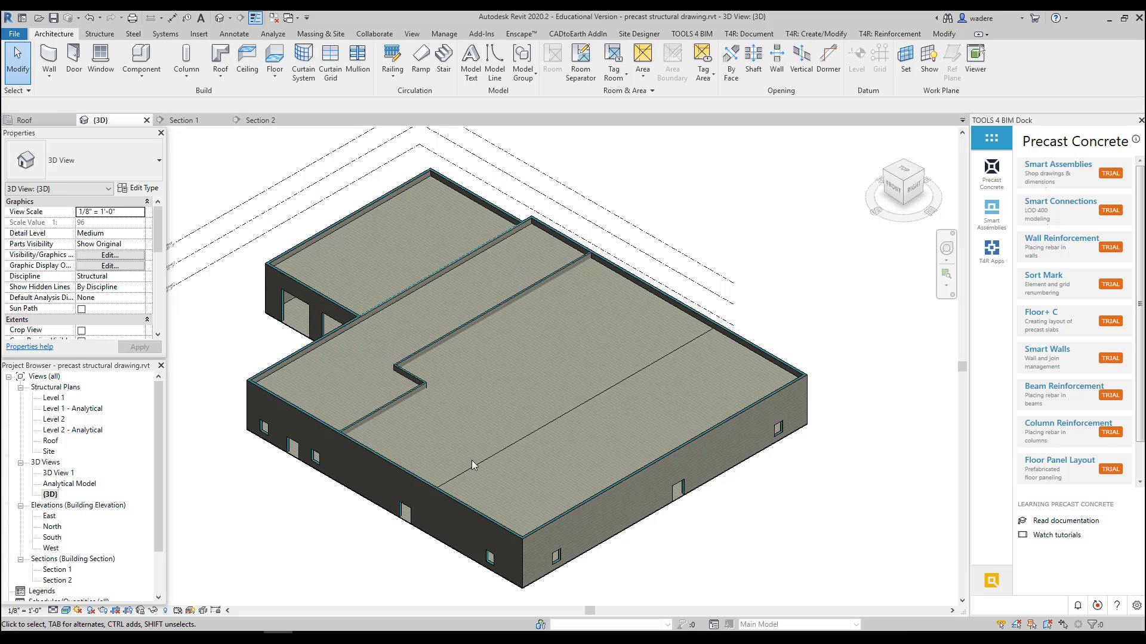
left_click(493, 475)
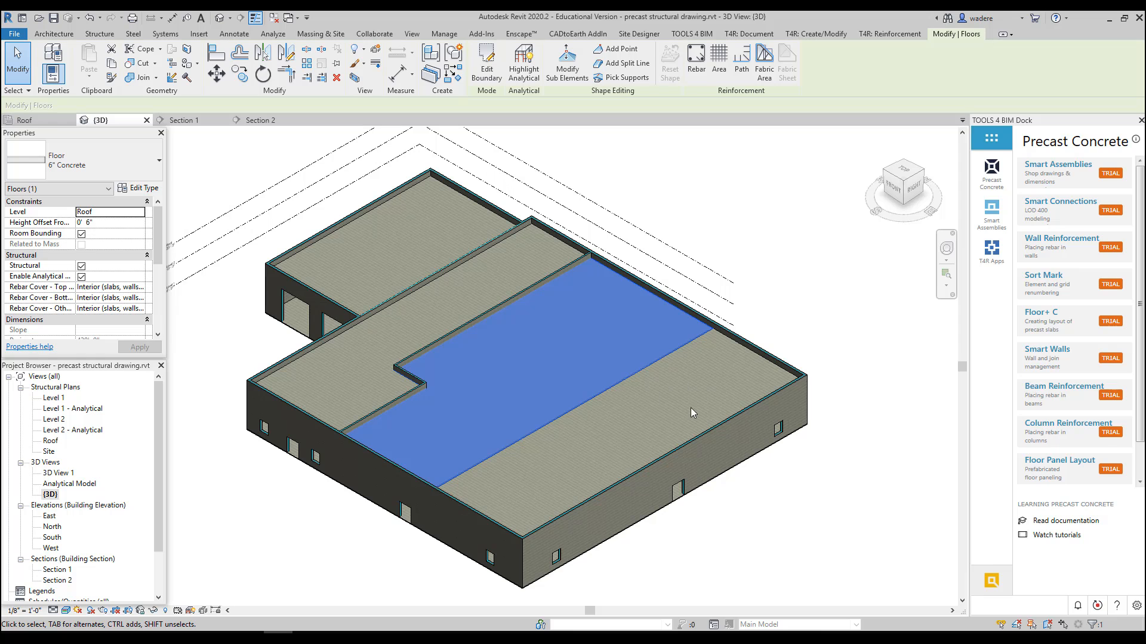
key("Escape")
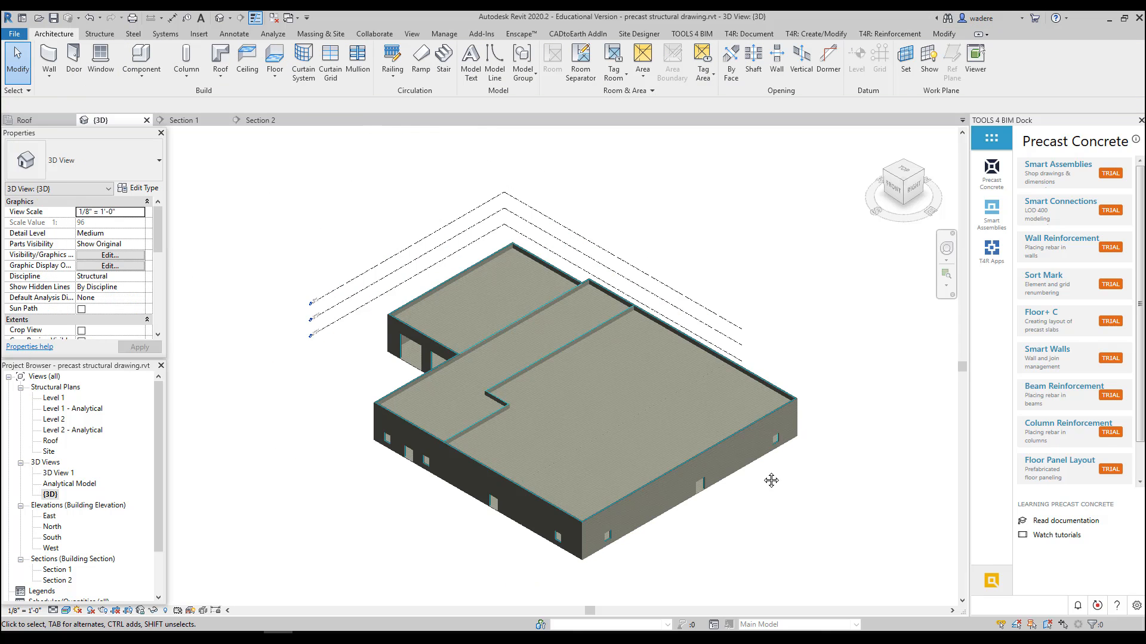
middle_click_drag(785, 457, 672, 414)
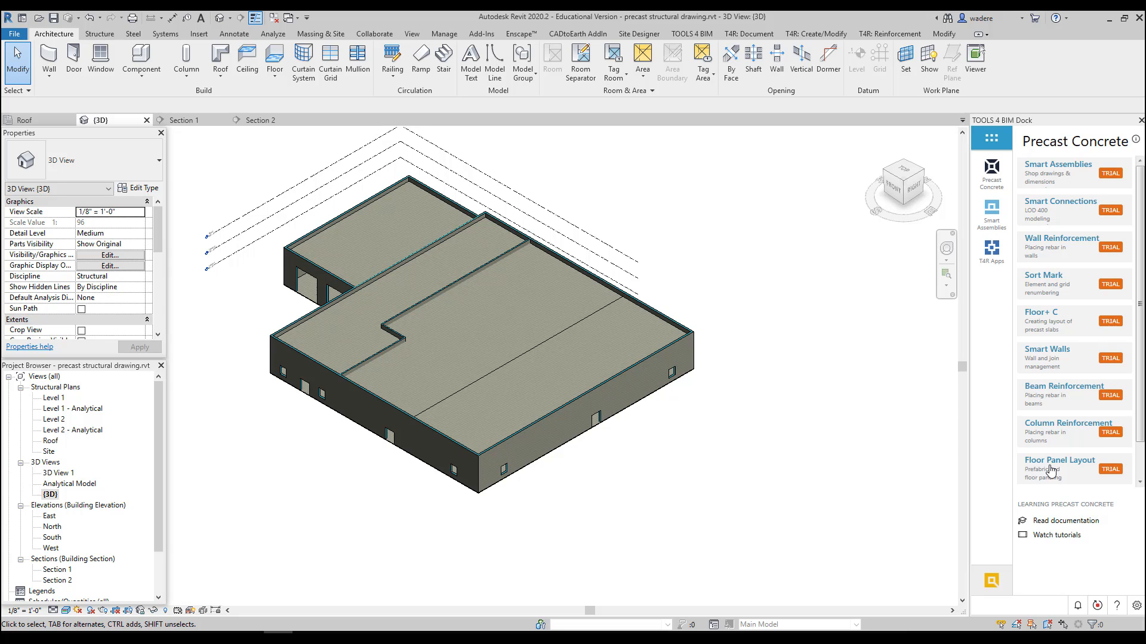
Use Add Supports from Floor Panel Layout's Floor Supports on the roof floor, picking the 24RB24 precast rectangular beam as a support.
scroll(1049, 467, "down", 1)
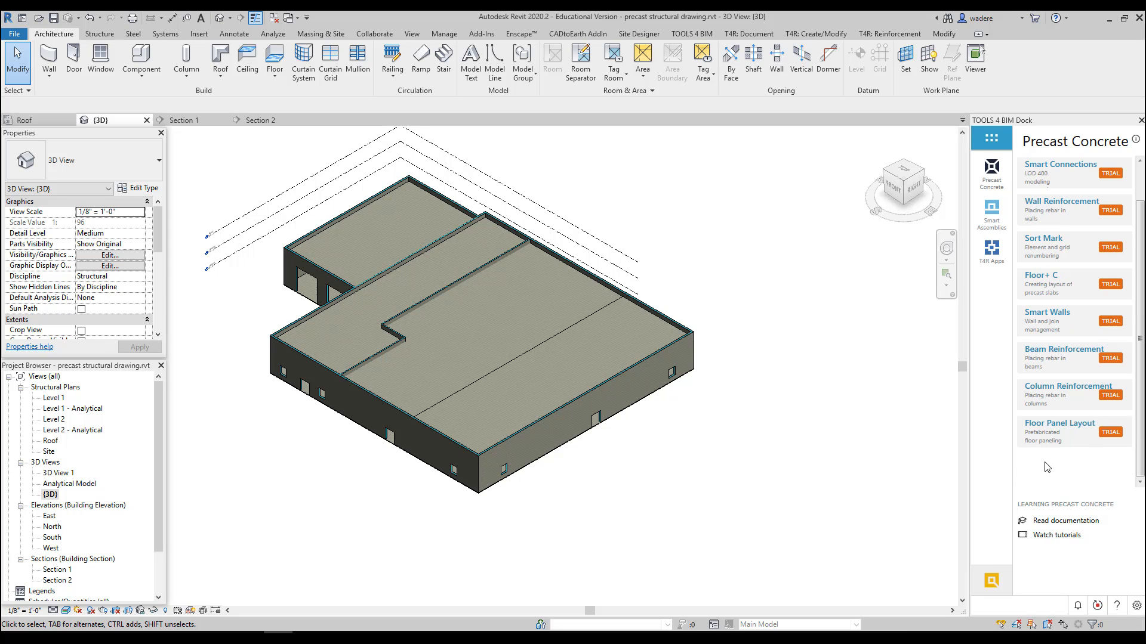
left_click(1058, 442)
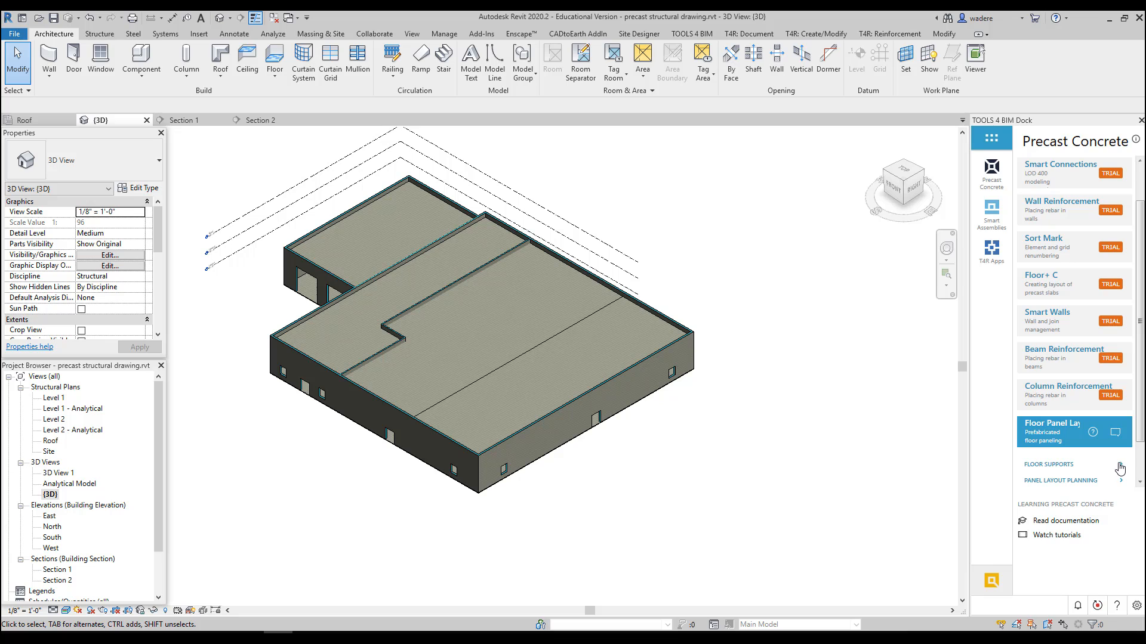
left_click(1049, 464)
left_click(1045, 406)
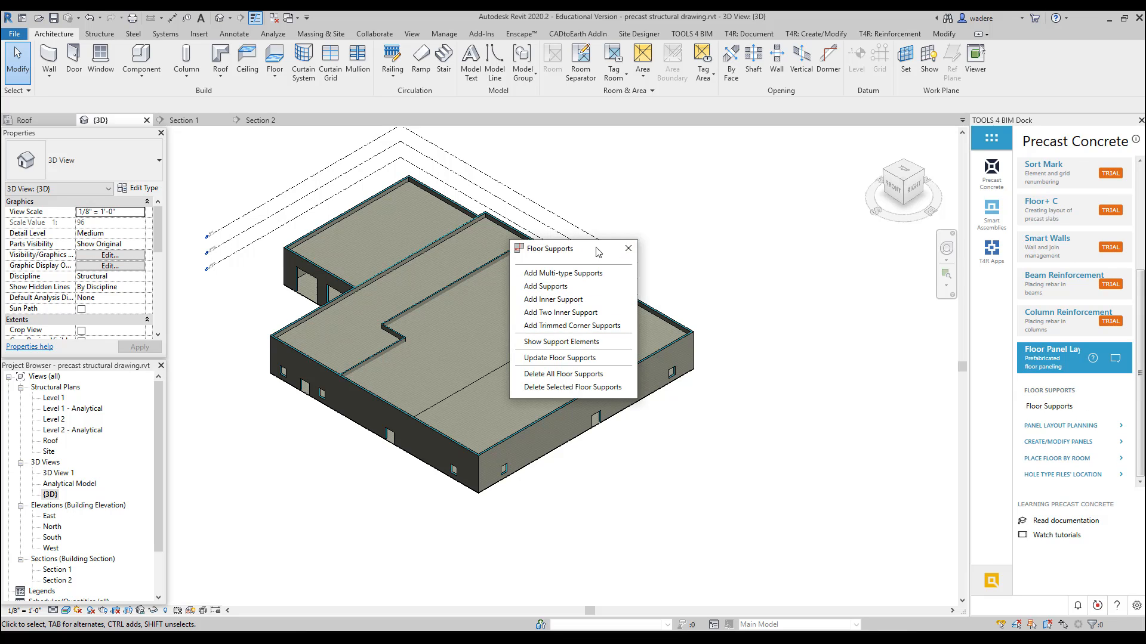
left_click_drag(572, 246, 760, 175)
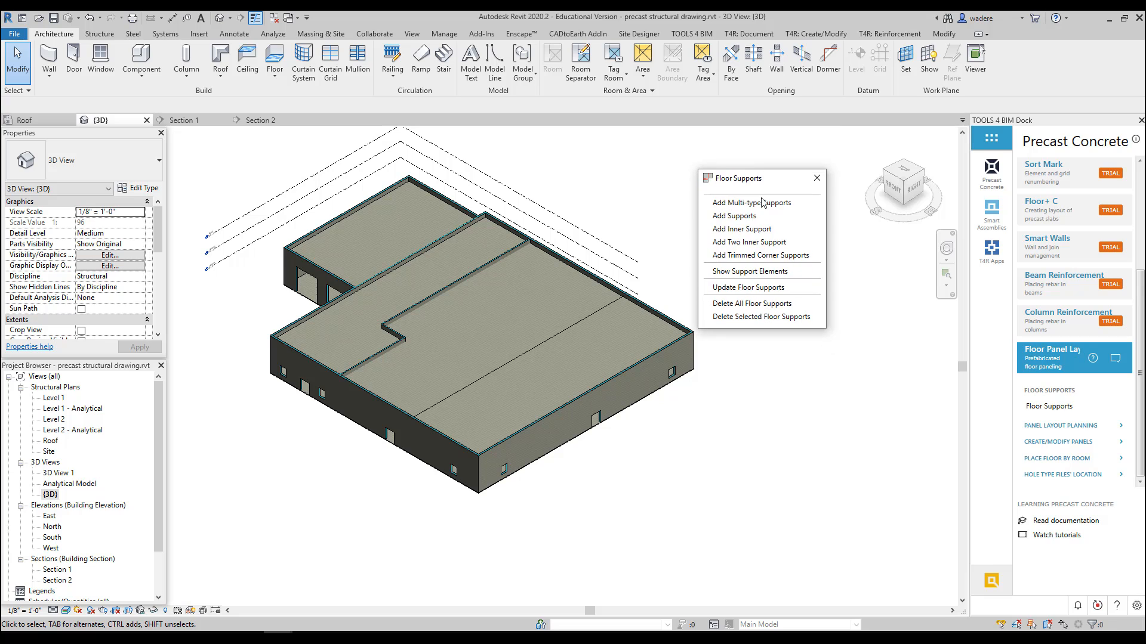
left_click(734, 216)
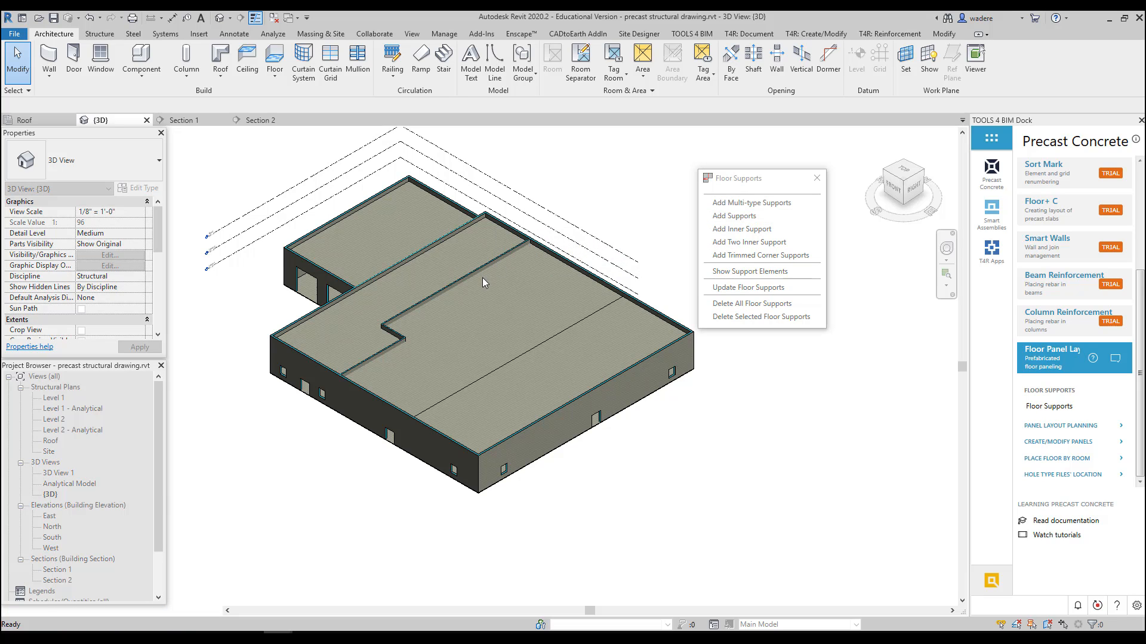
left_click(724, 220)
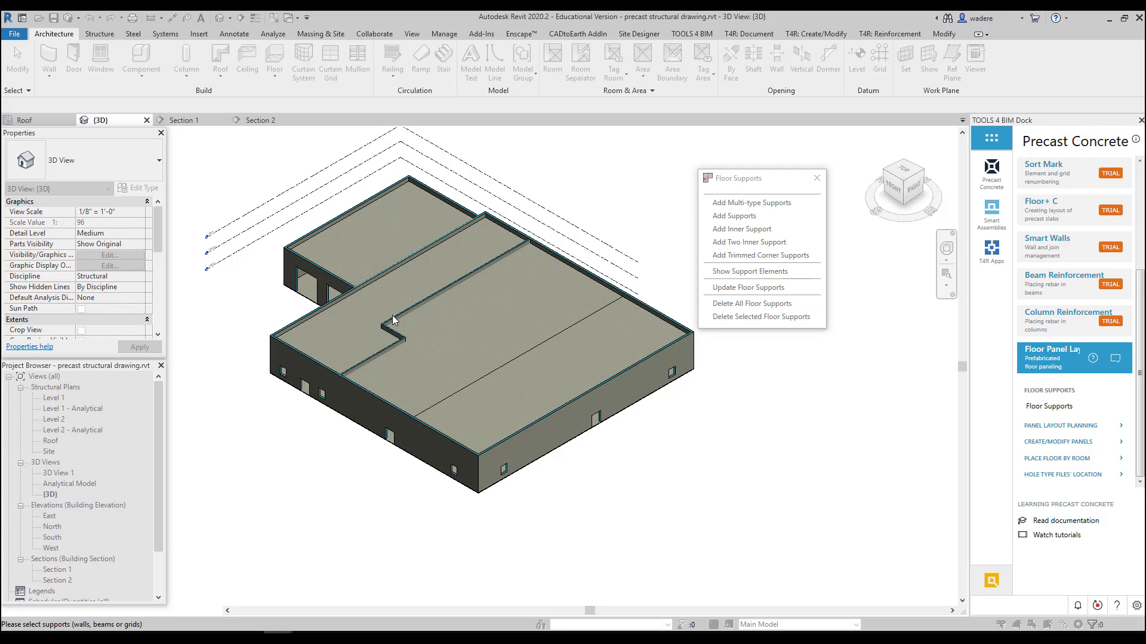
left_click(398, 339)
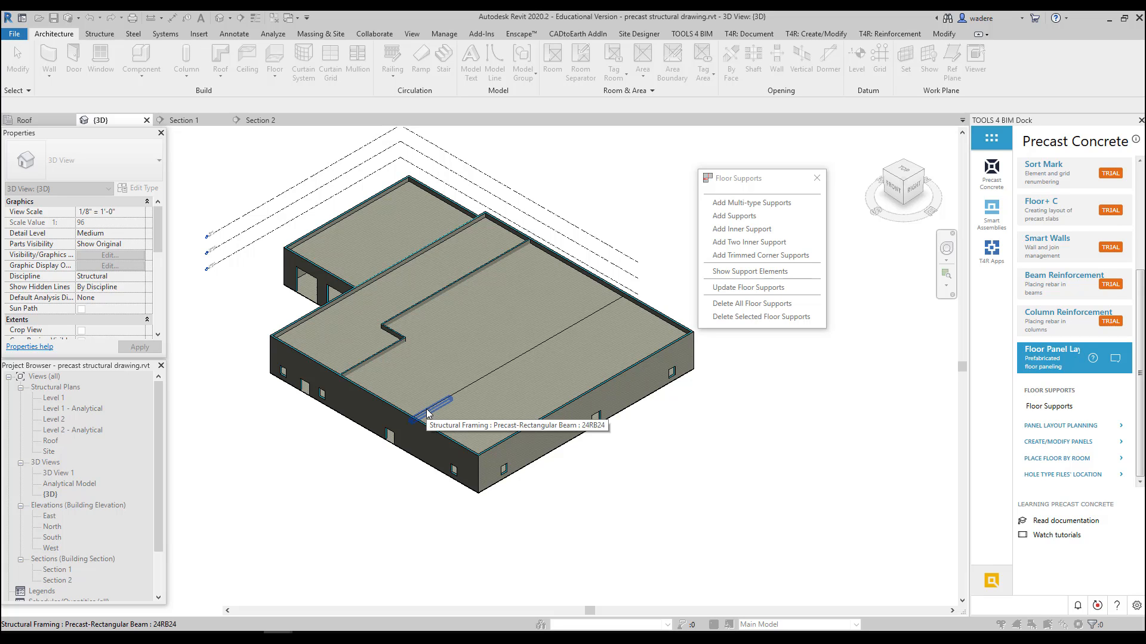
left_click(458, 390)
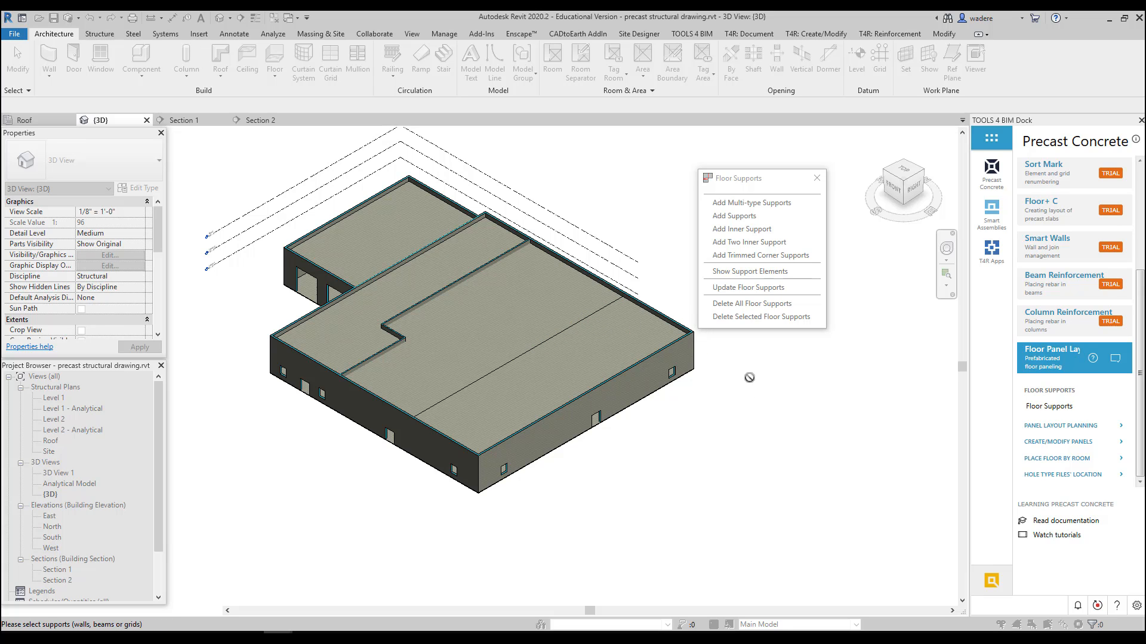
left_click(817, 178)
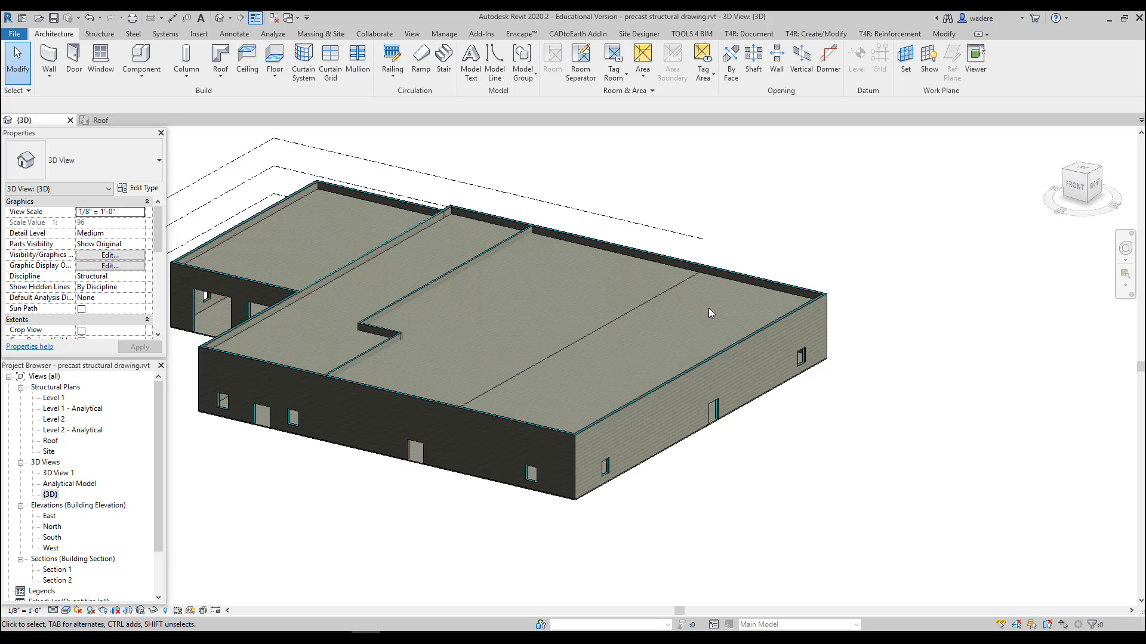
Save the panel layout settings with Split Horizontally, a 4' 0" panel width and Split by Maximum Spacing.
left_click(816, 35)
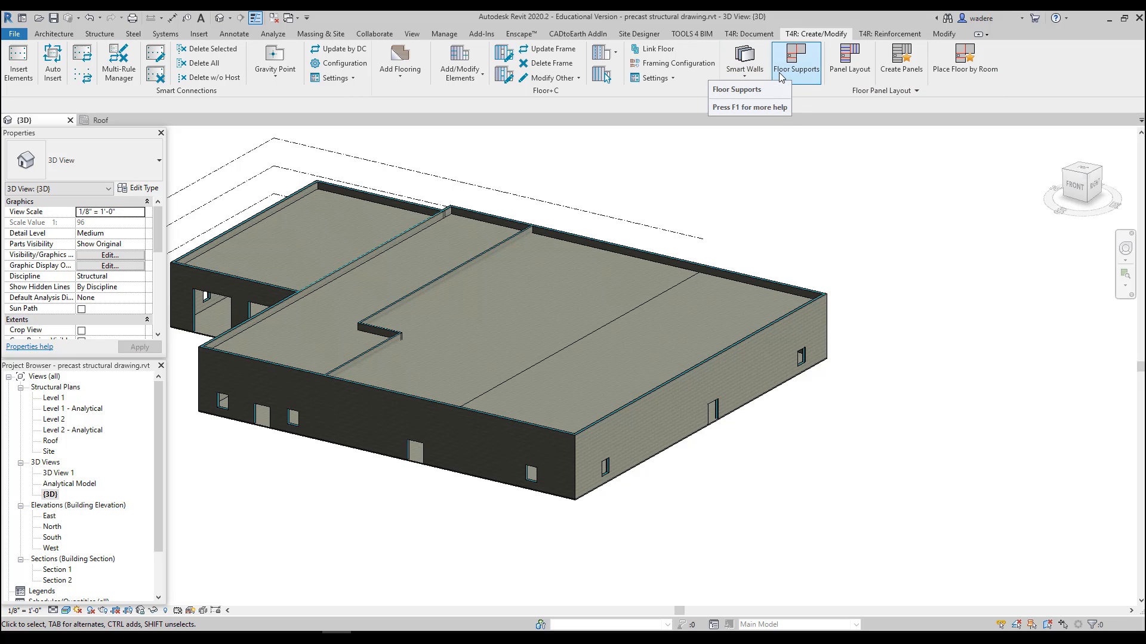
left_click(849, 67)
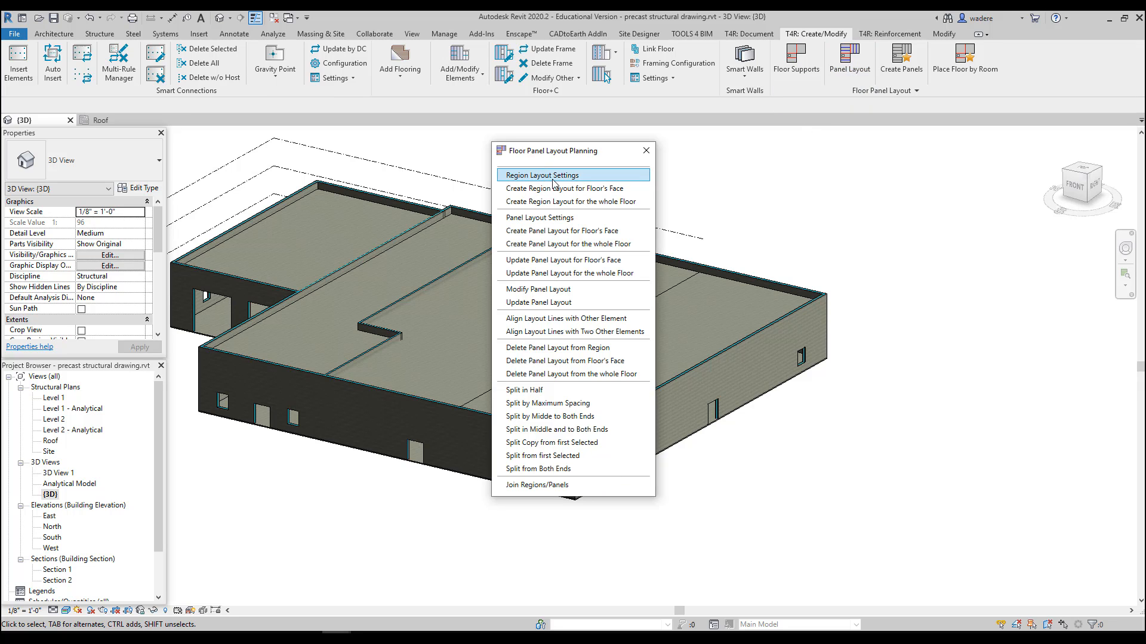
left_click(547, 218)
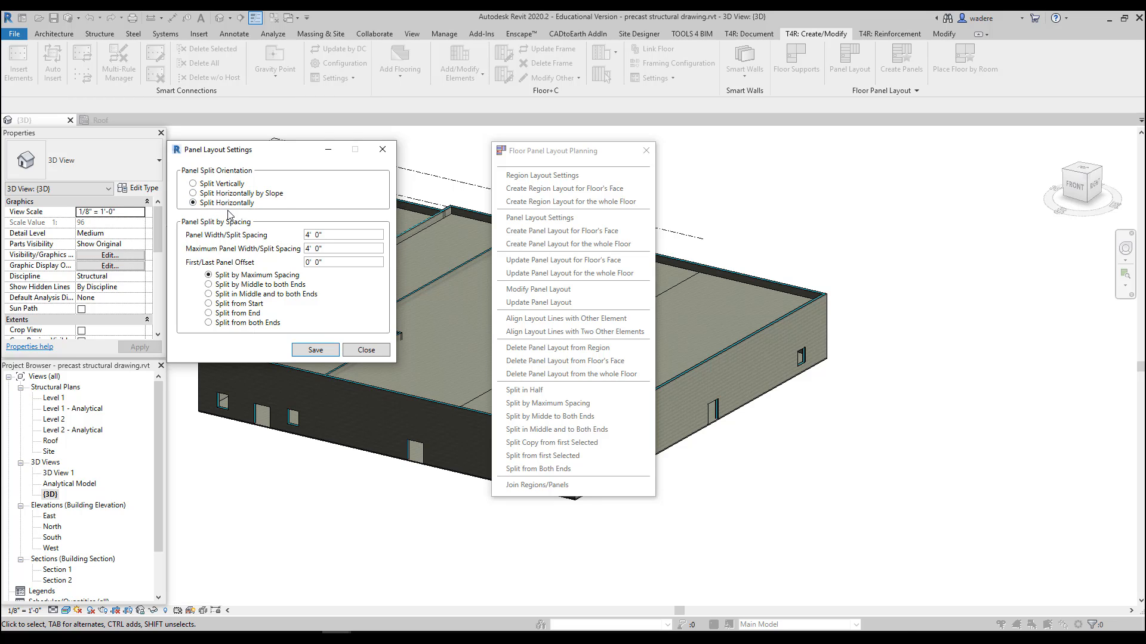
left_click(323, 235)
left_click(315, 350)
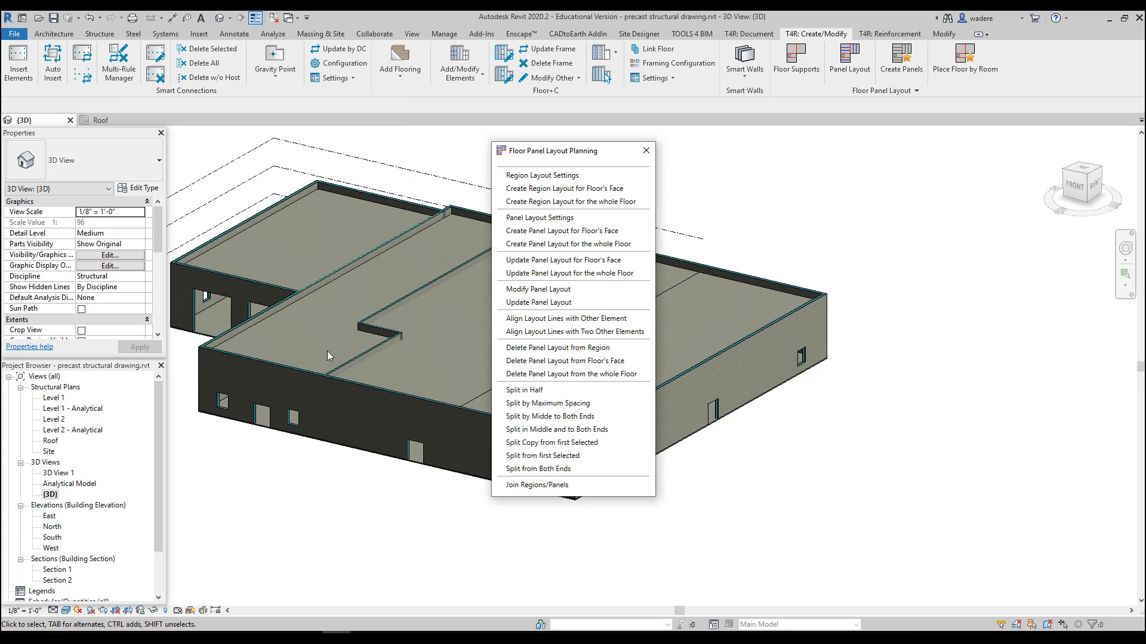
Create the panel layout on the face of the end roof floor and apply Modify Panel Layout with Split Horizontally and Split by Maximum Spacing.
left_click(591, 237)
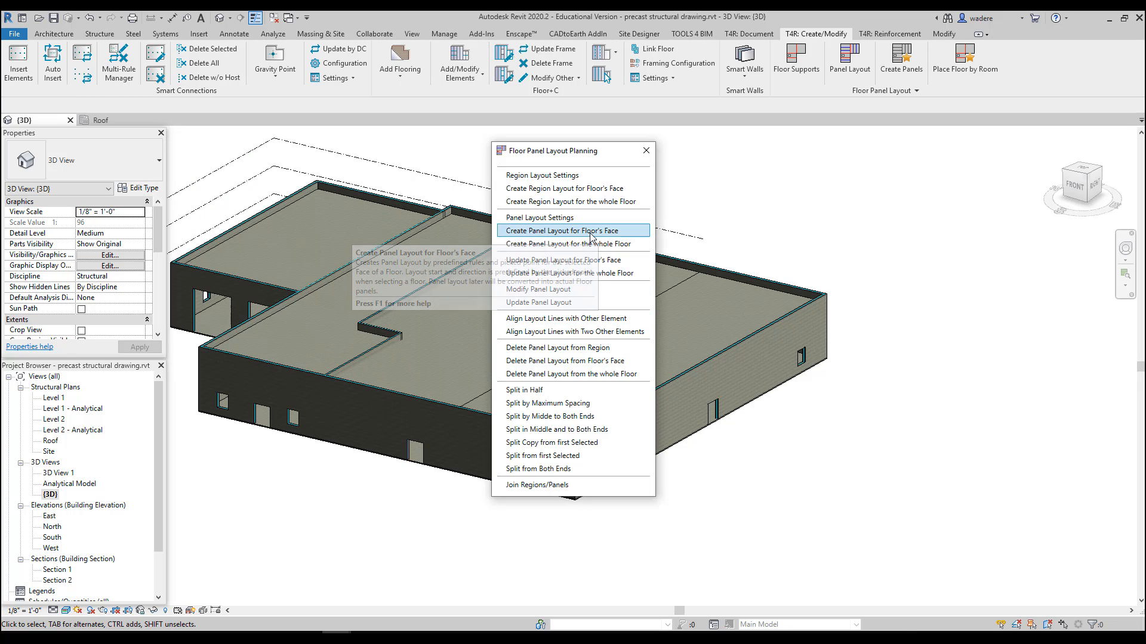
left_click(697, 295)
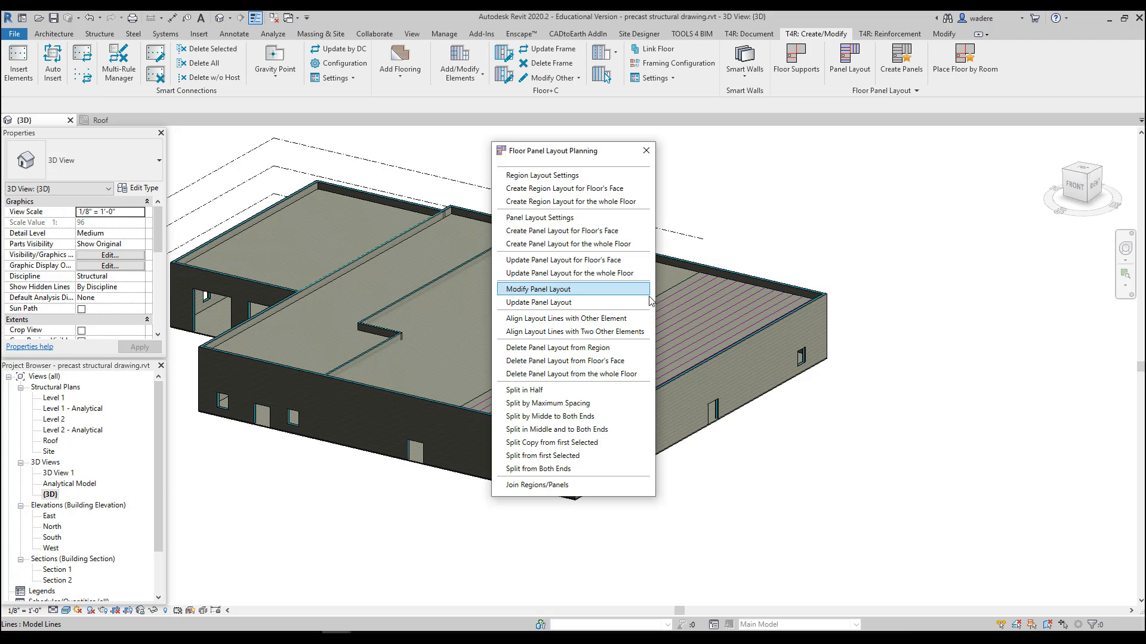
left_click(541, 290)
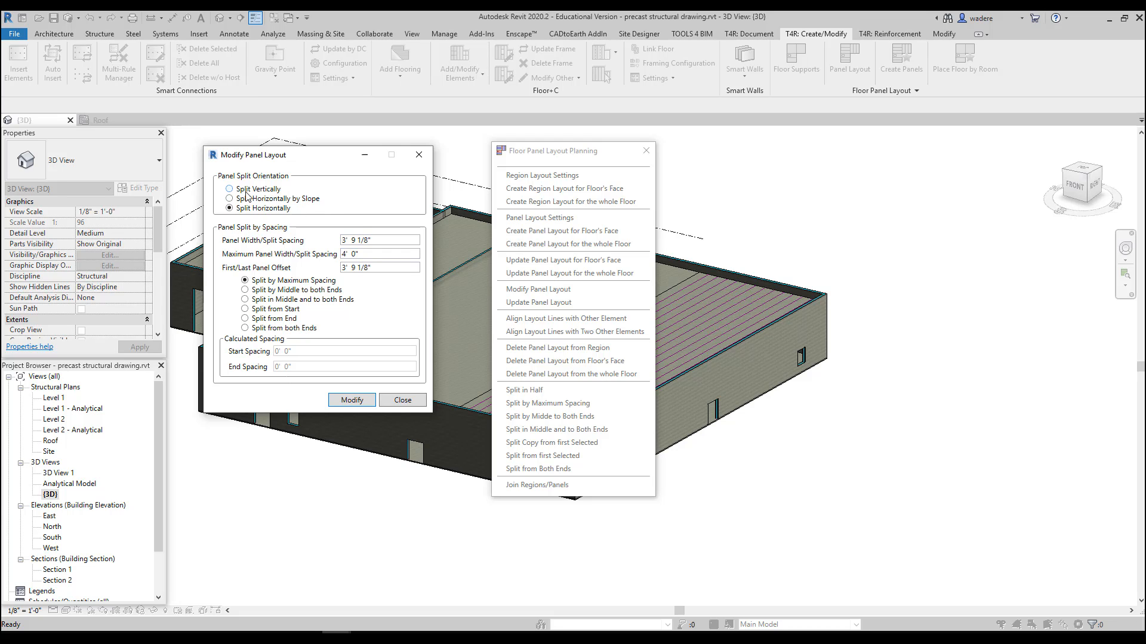
left_click(350, 401)
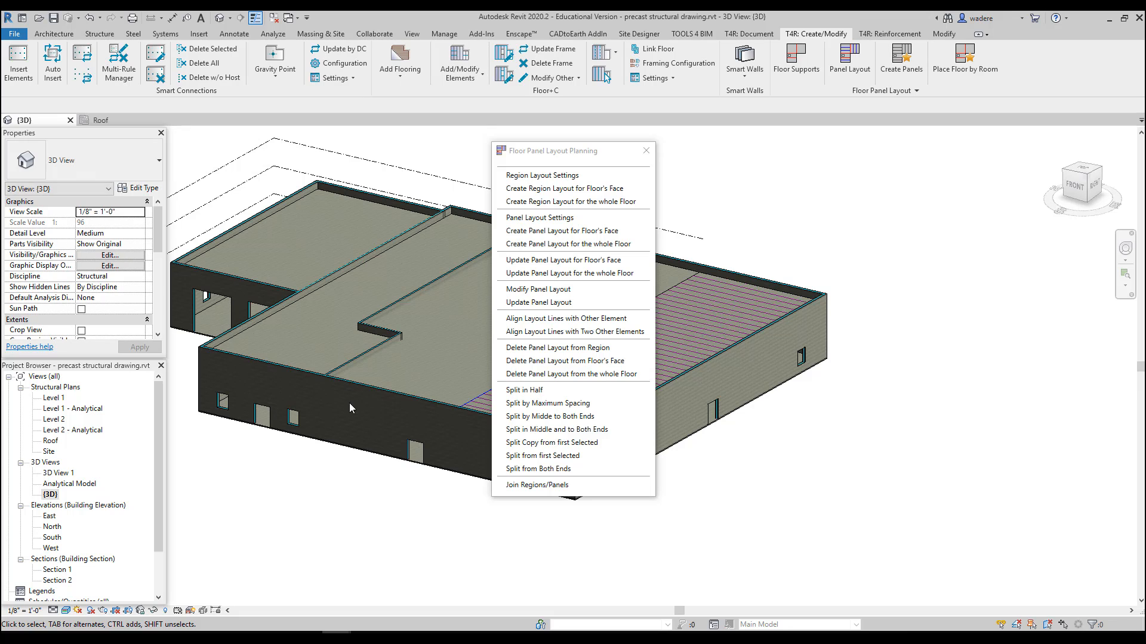
left_click(645, 152)
Open the Panel Settings for creating panels and review the cantilever offsets for unassigned, structural wall, structural framing and grid supports.
scroll(621, 358, "up", 4)
middle_click_drag(645, 382, 615, 357)
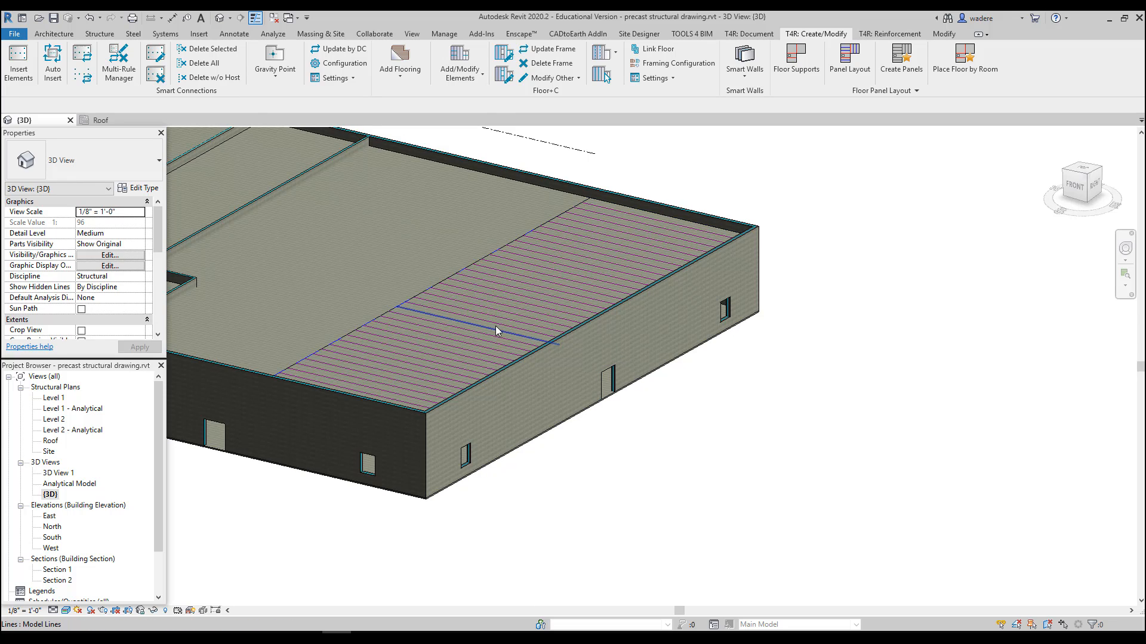
left_click(900, 61)
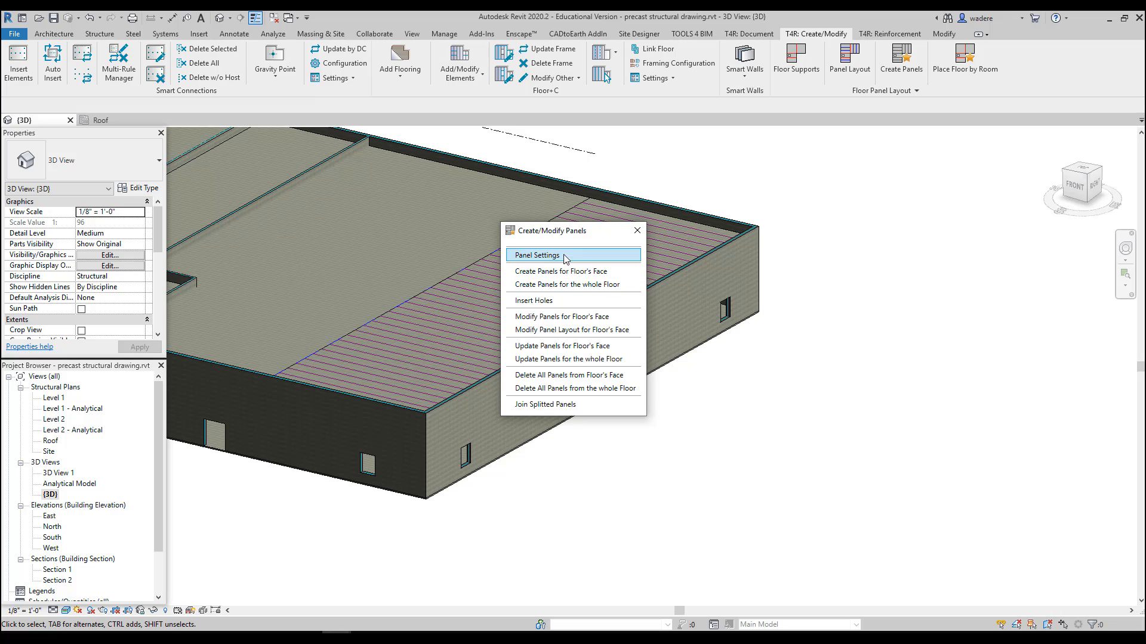
left_click(565, 256)
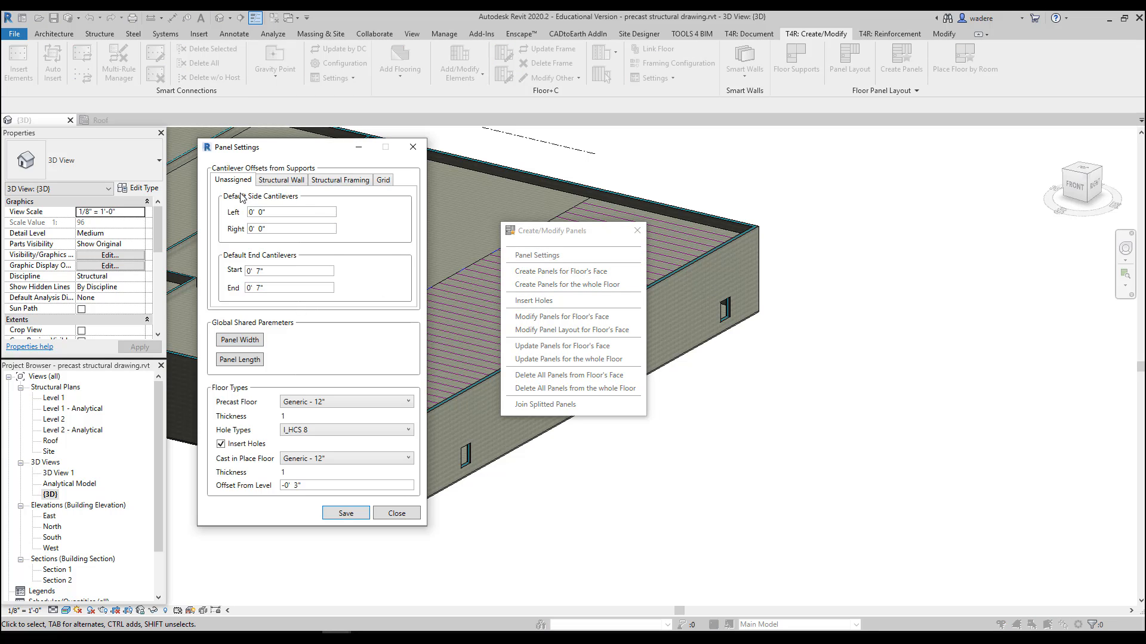
left_click(281, 180)
left_click(337, 184)
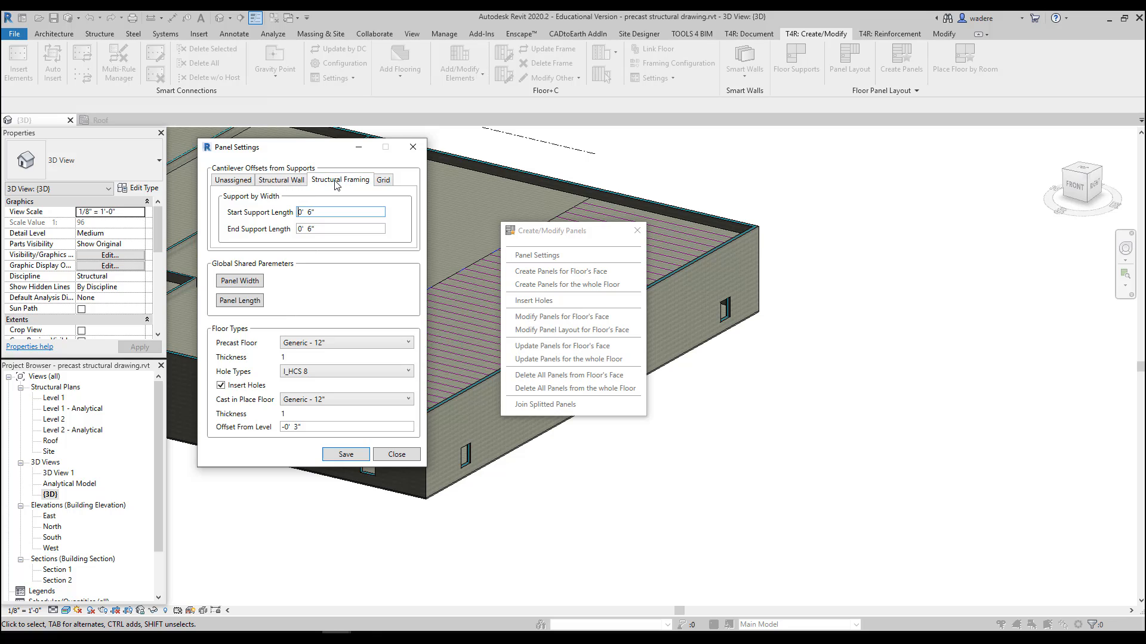
left_click(388, 183)
left_click(240, 182)
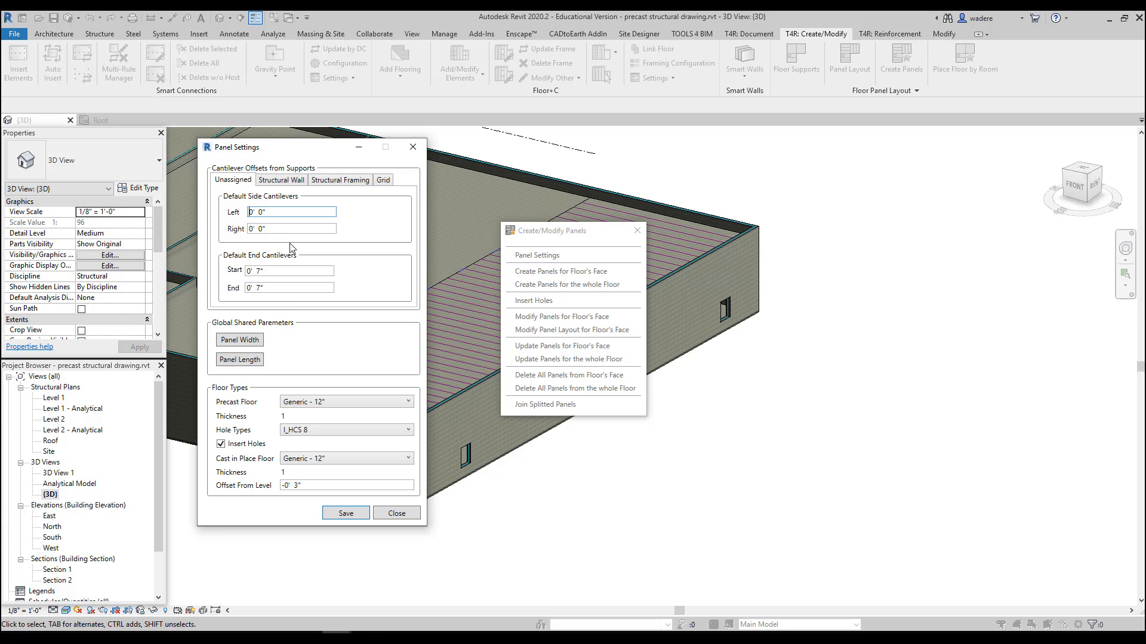
left_click(279, 182)
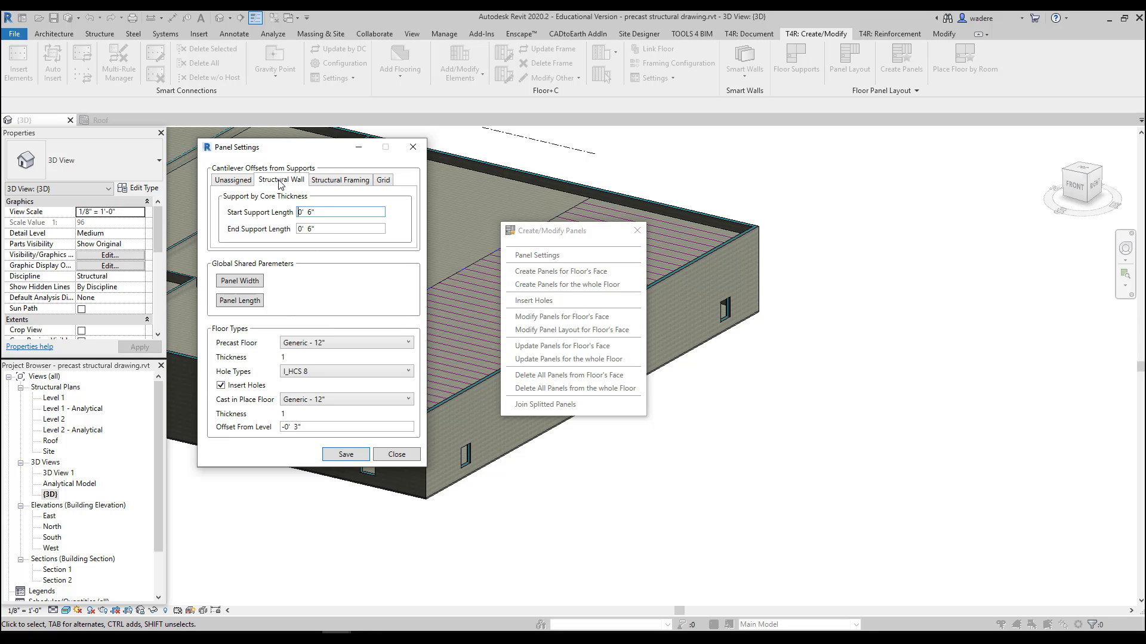
left_click(326, 183)
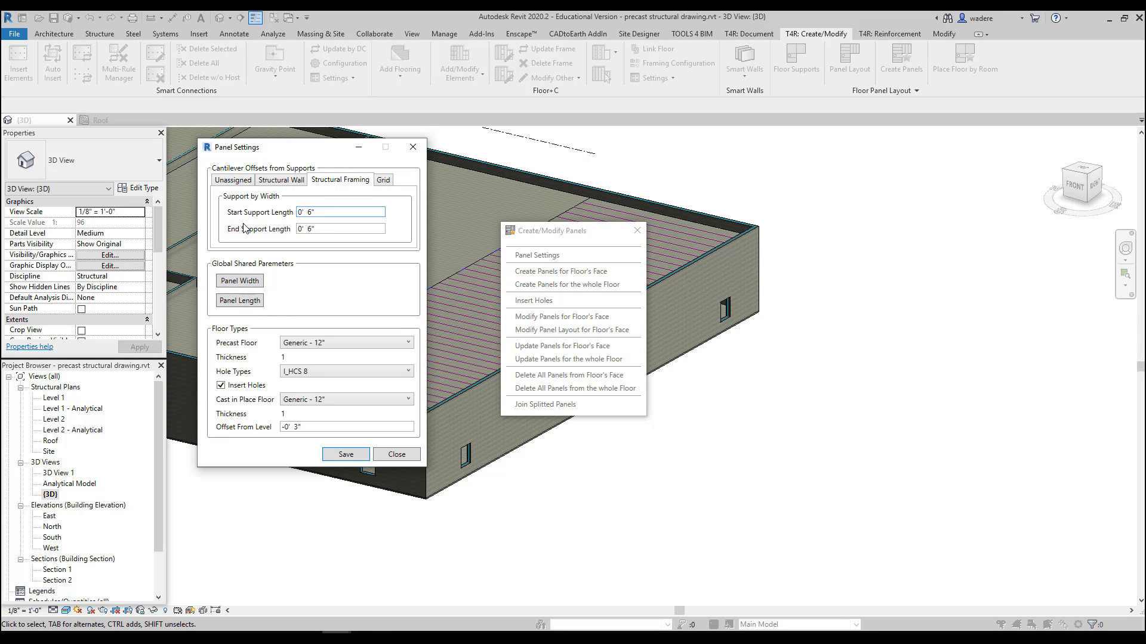
left_click(233, 181)
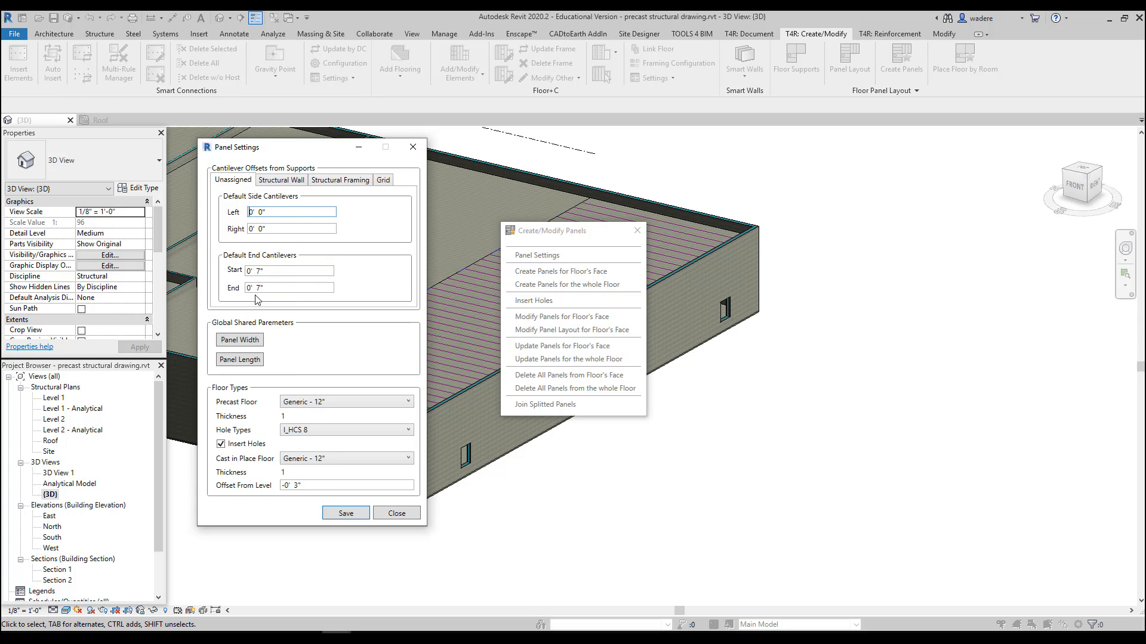
Choose Generic - 12" as the precast floor type and I_HCS 12 as the hole type, and save the panel settings.
left_click(322, 401)
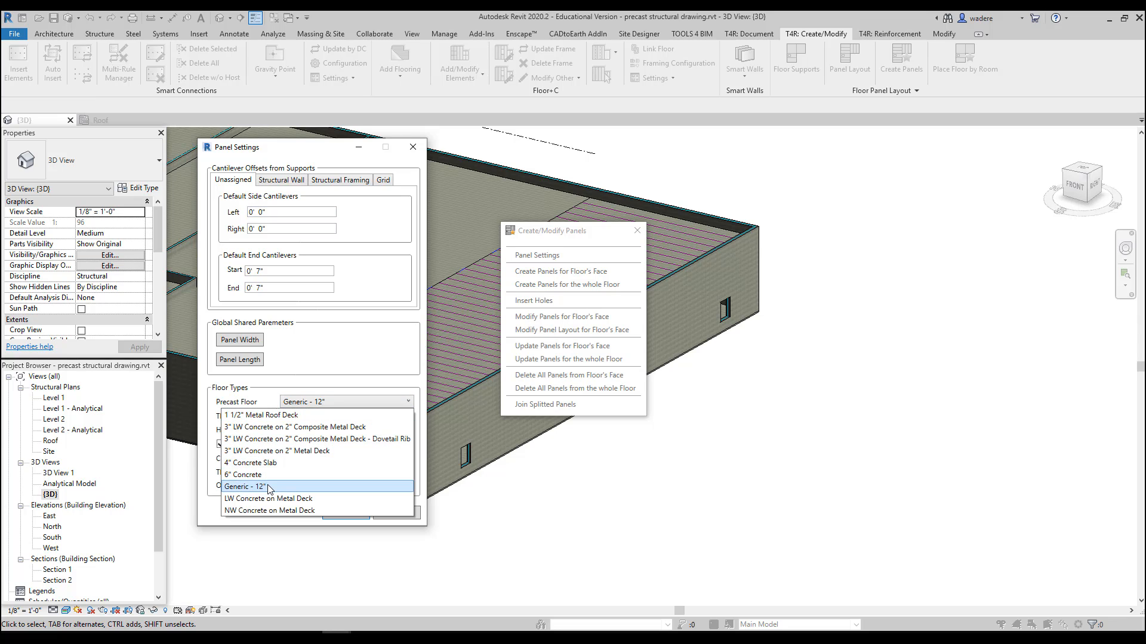
left_click(269, 487)
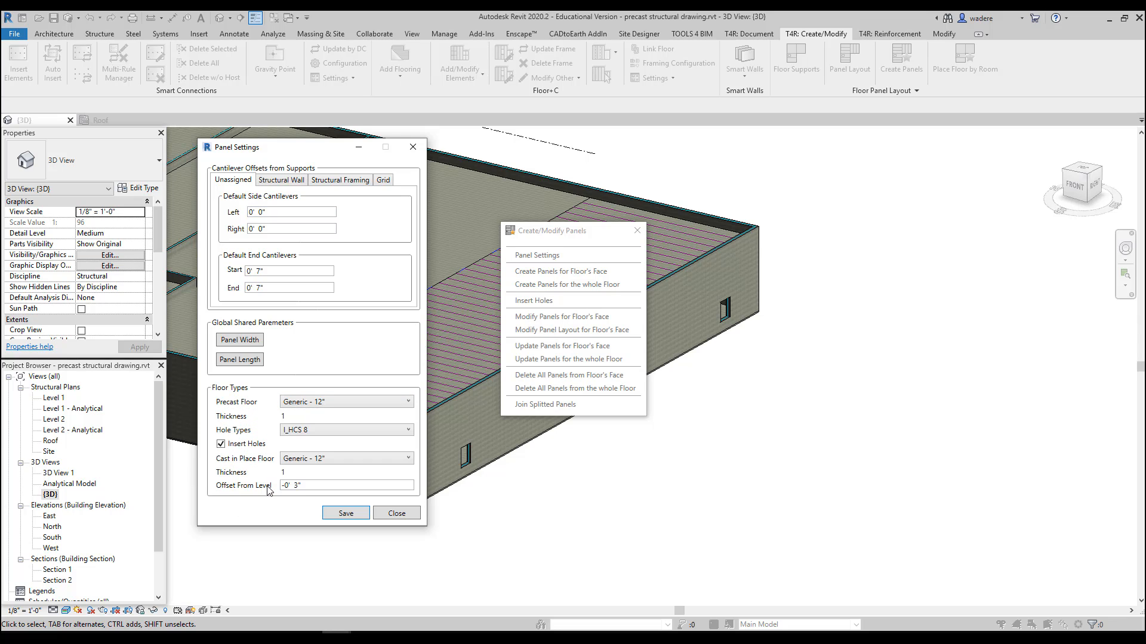
left_click(323, 431)
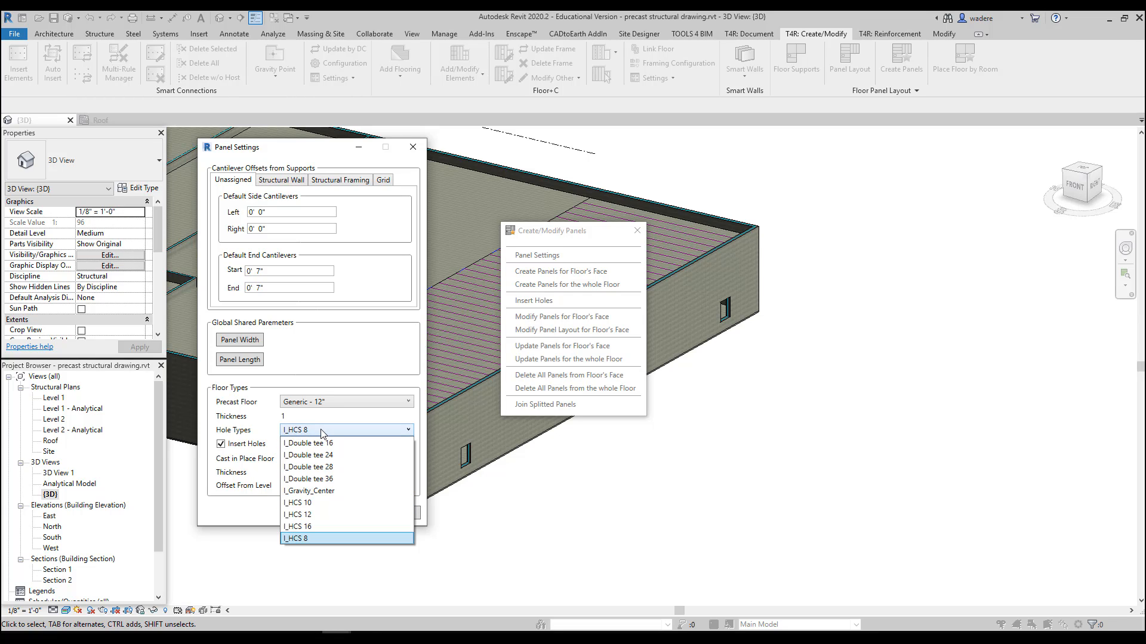
left_click(318, 515)
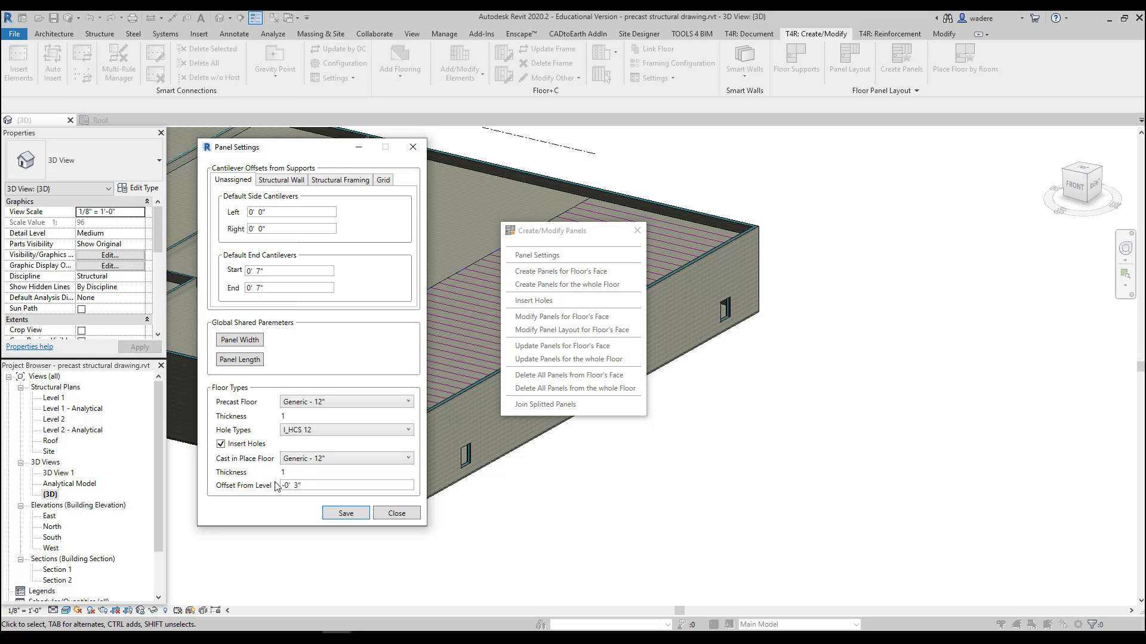
left_click(346, 514)
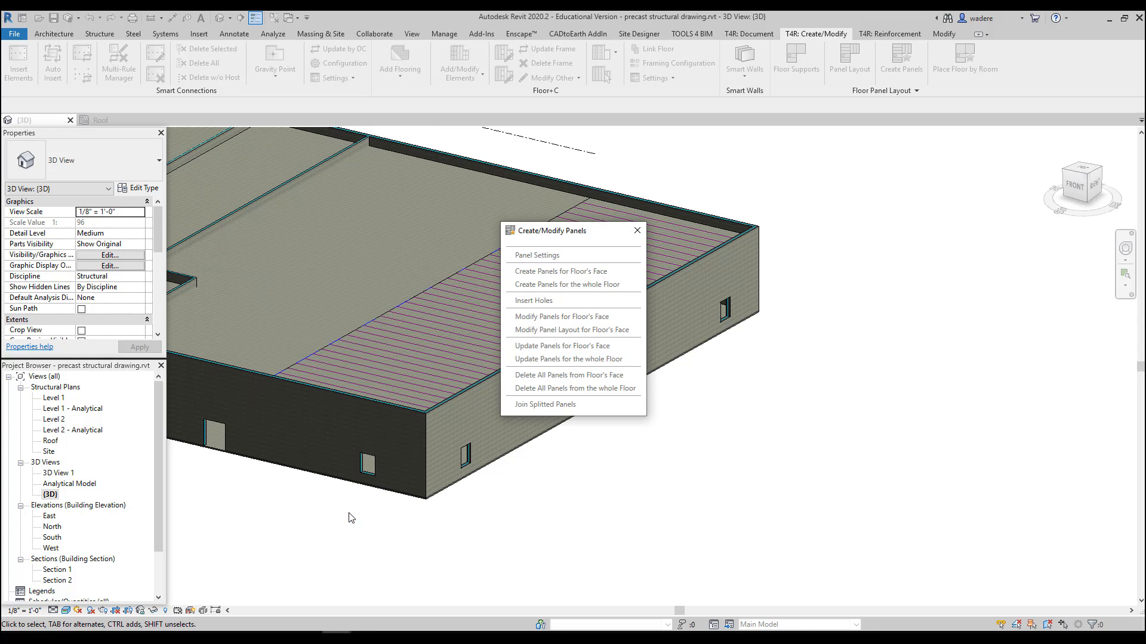
Create the panels for the face of the end roof floor and open the Section 1 view.
left_click_drag(552, 230, 837, 202)
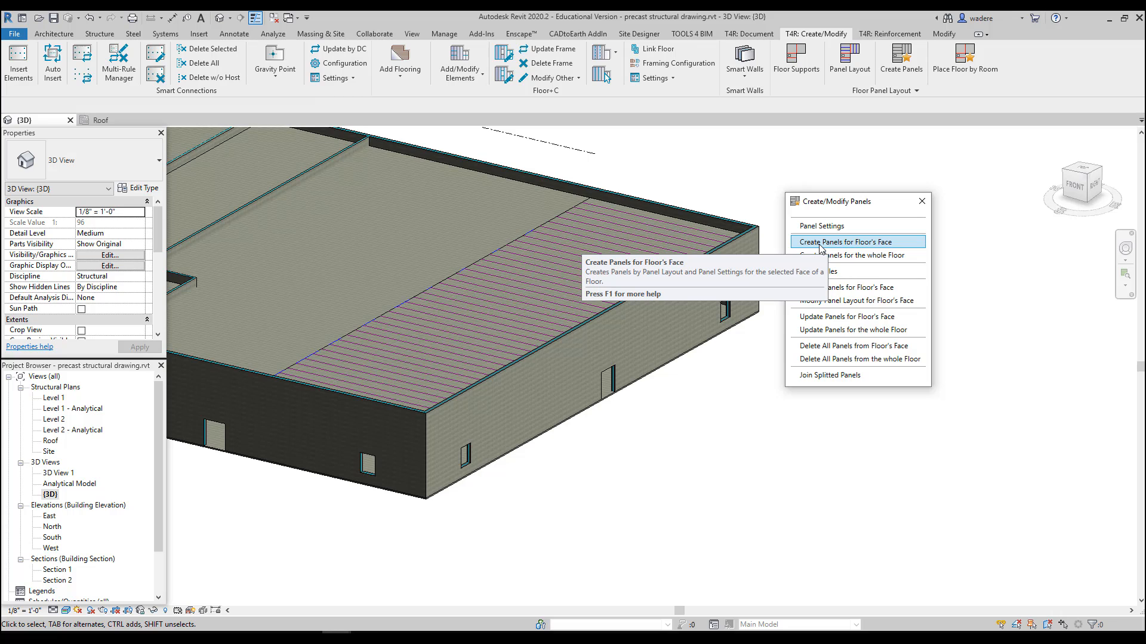
left_click(820, 245)
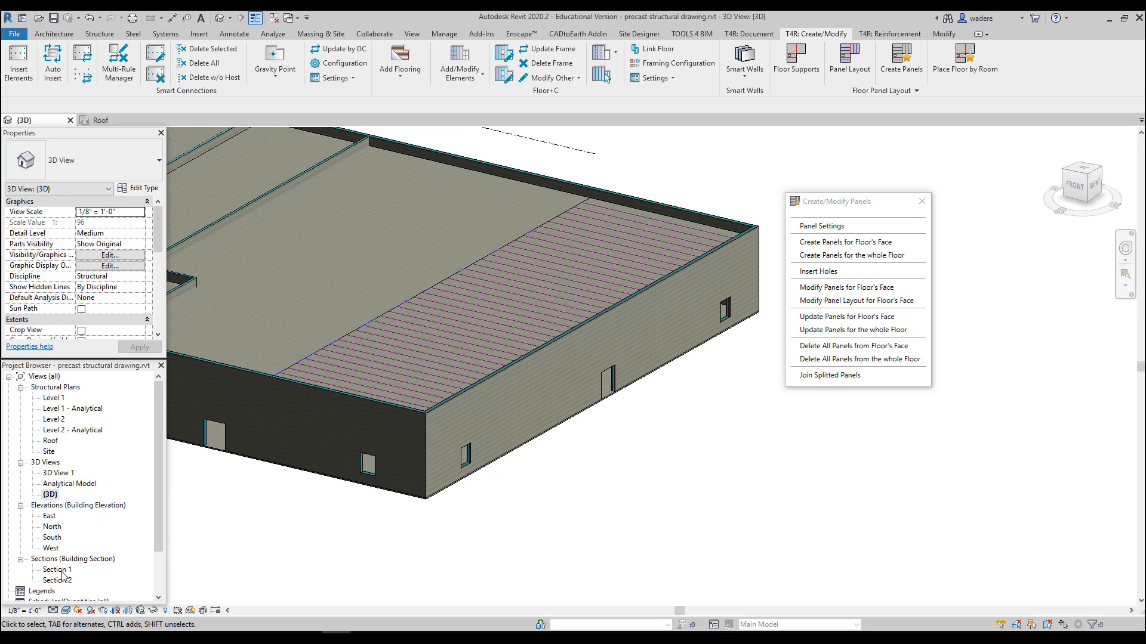
double_click(60, 570)
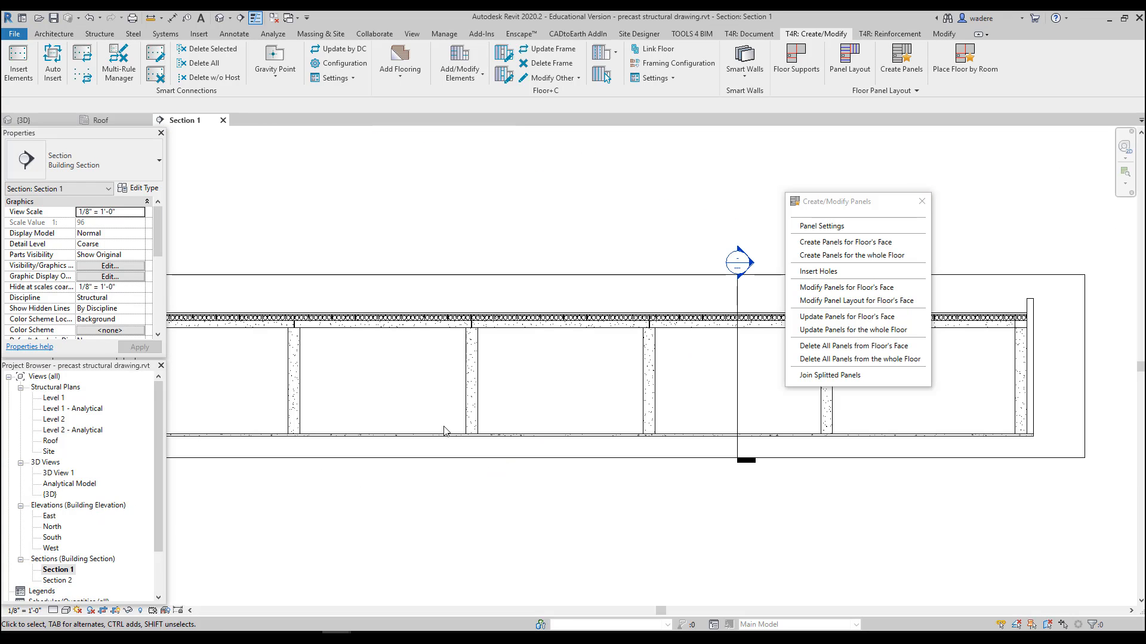
Examine the Generic - 12" hollow-core panels in Section 1 and how they sit relative to the 6" concrete floor and supports.
scroll(679, 298, "up", 5)
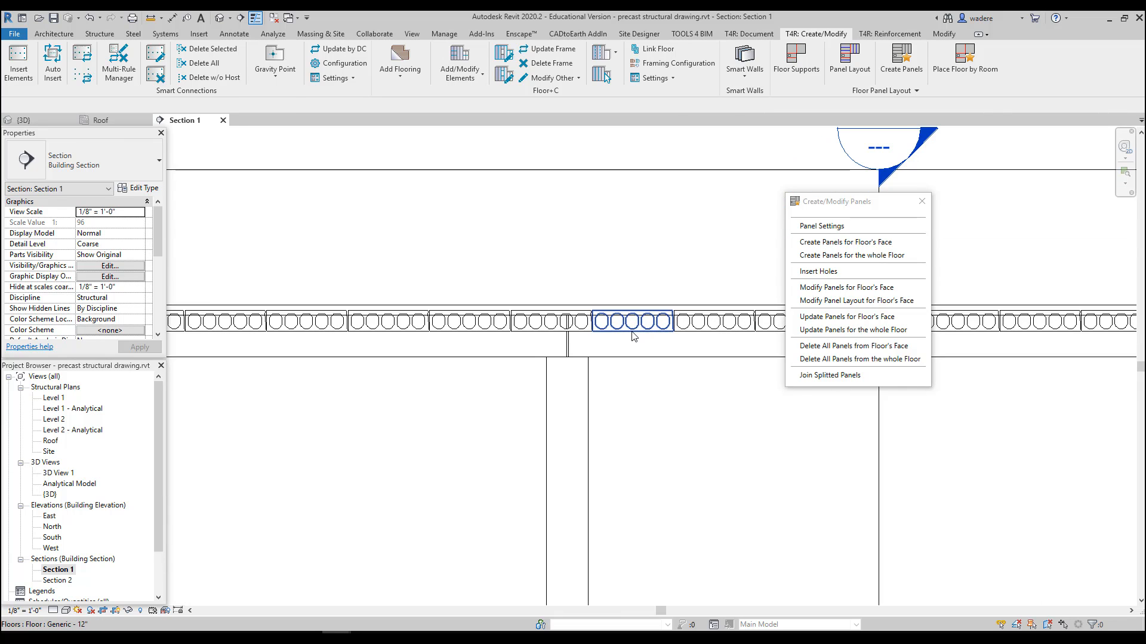
scroll(632, 334, "up", 2)
left_click(623, 324)
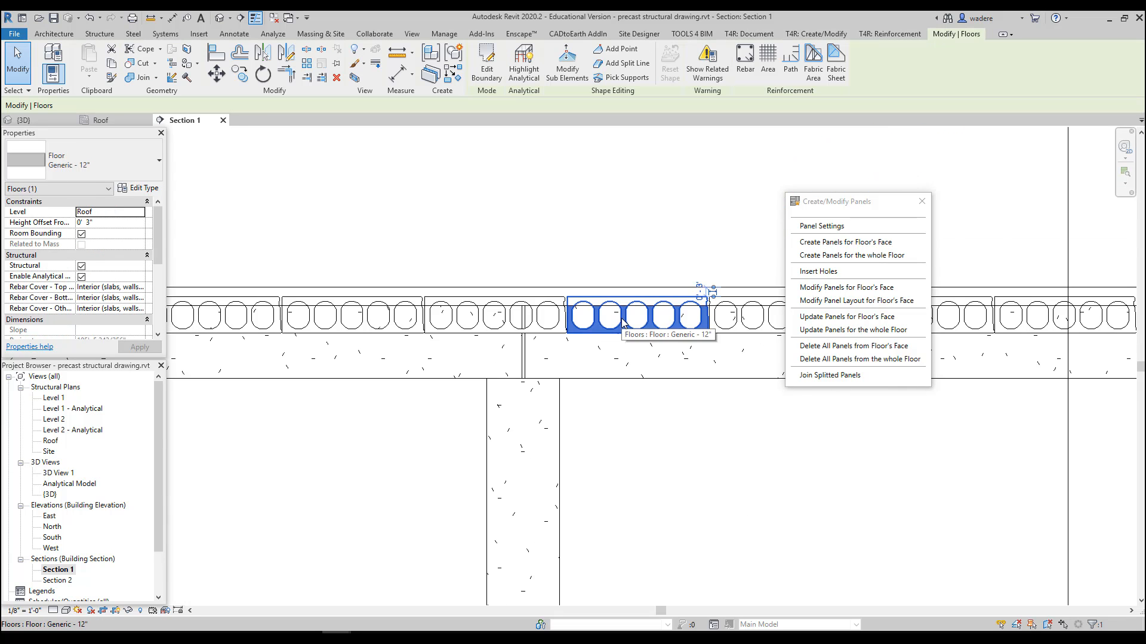
scroll(623, 324, "down", 3)
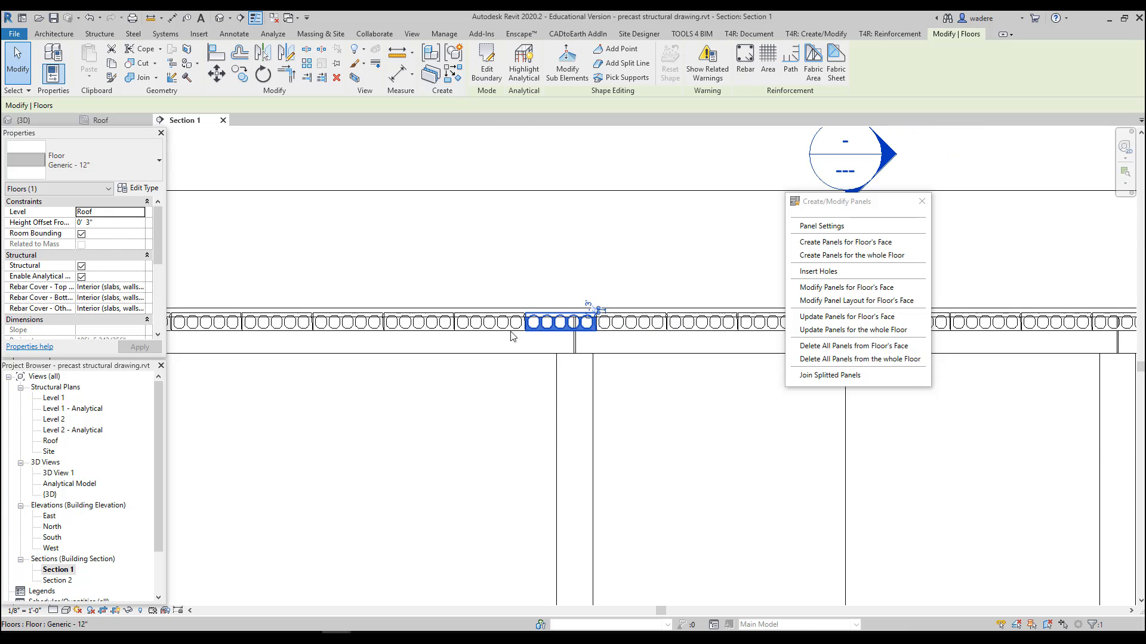
scroll(511, 337, "up", 3)
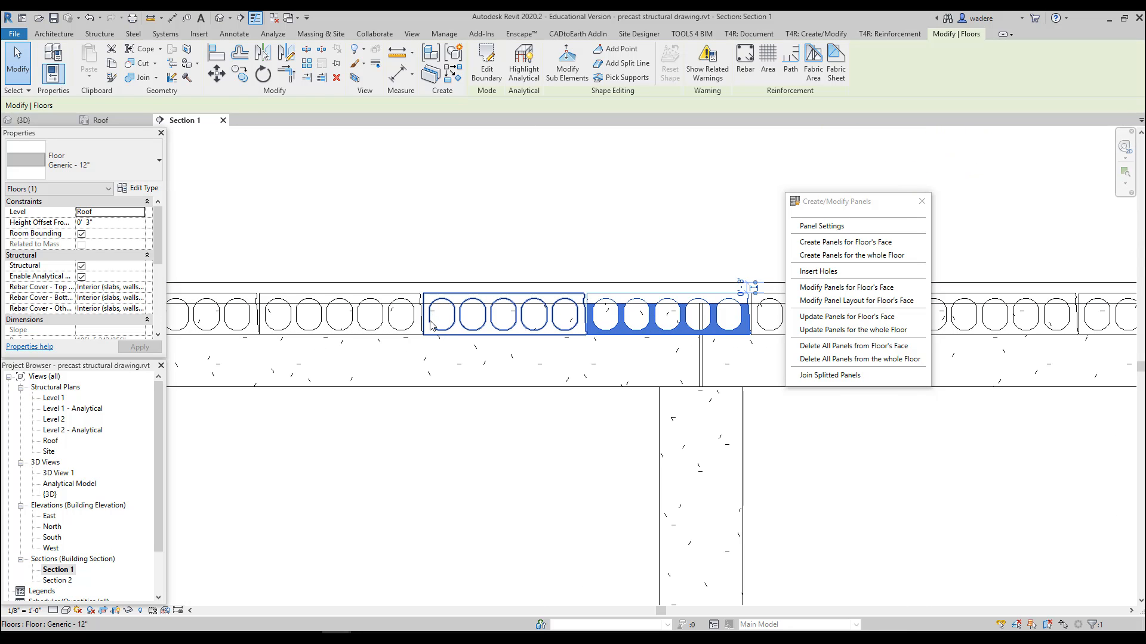
scroll(431, 325, "down", 3)
Move the end roof's 6" concrete floor up so its underside meets the tops of the hollow-core panels, and return to the 3D view.
left_click(318, 286)
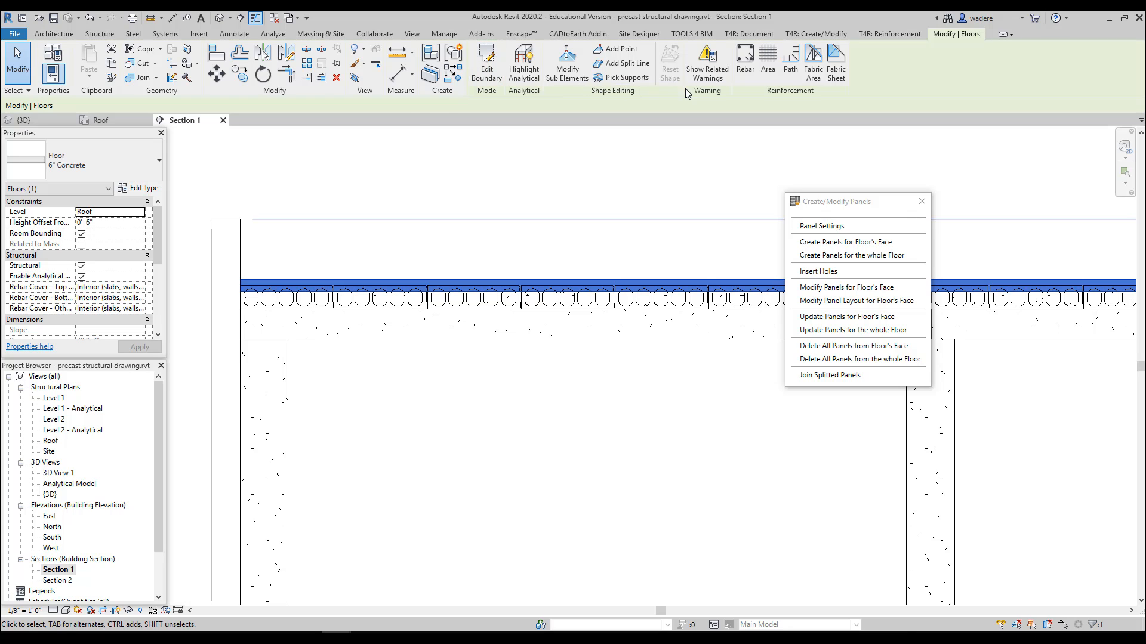
scroll(234, 296, "up", 2)
left_click(246, 289)
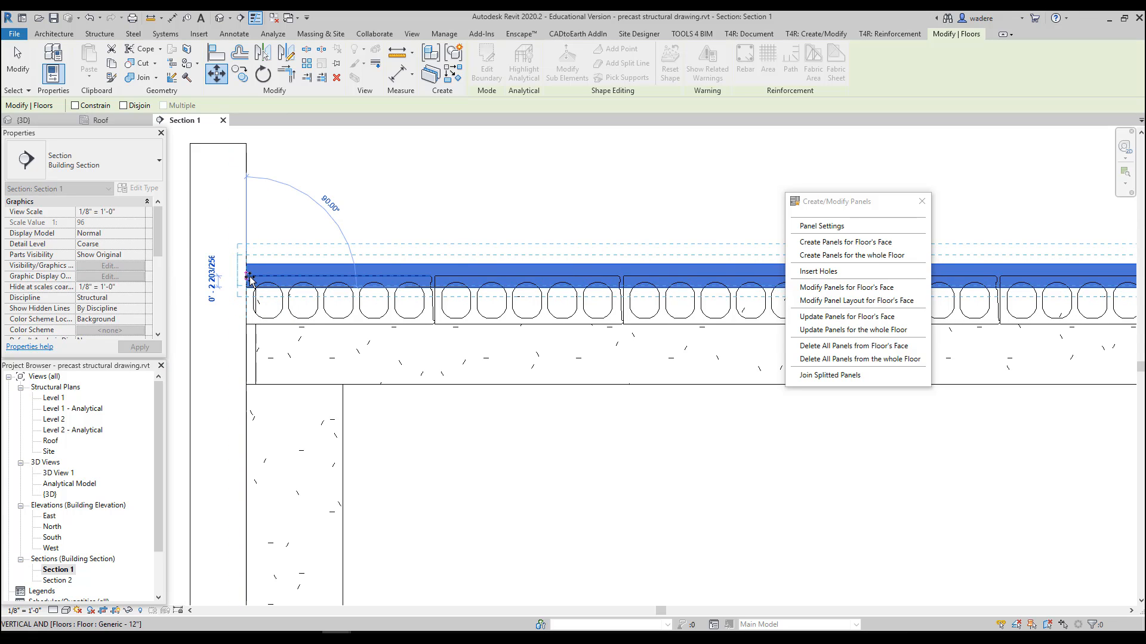
left_click(248, 279)
scroll(397, 330, "down", 3)
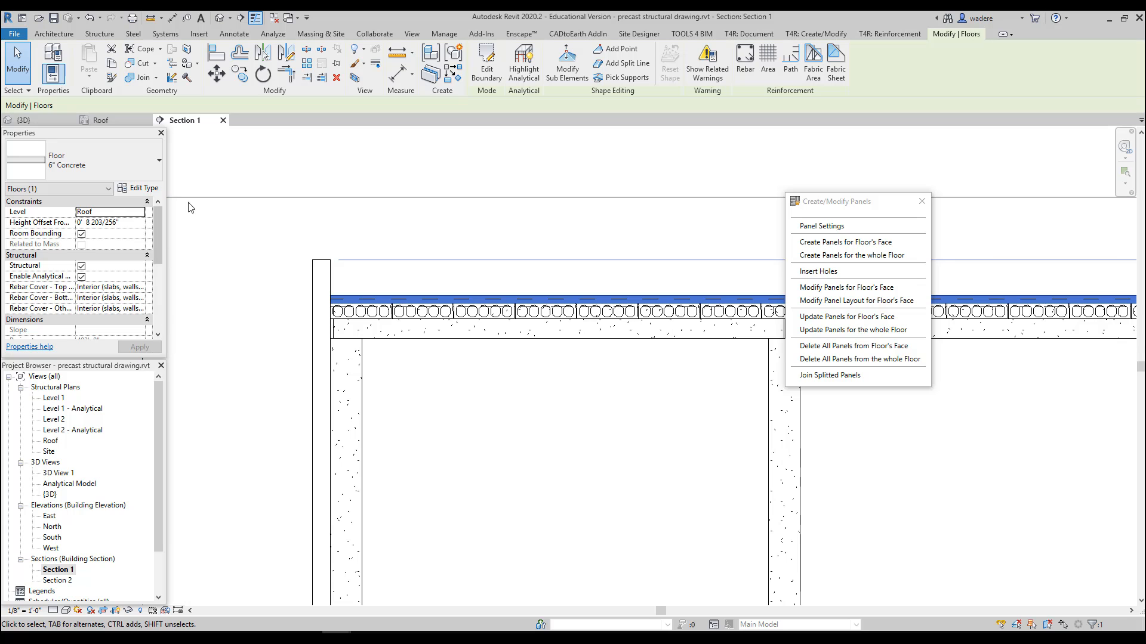
double_click(54, 494)
scroll(420, 341, "up", 5)
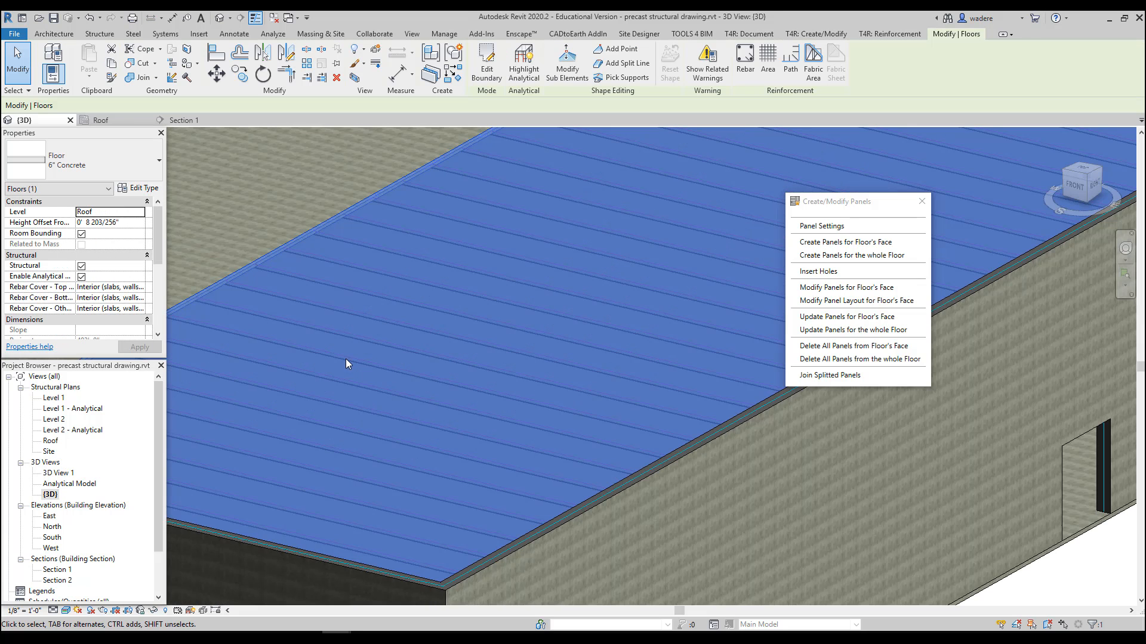
scroll(252, 354, "down", 5)
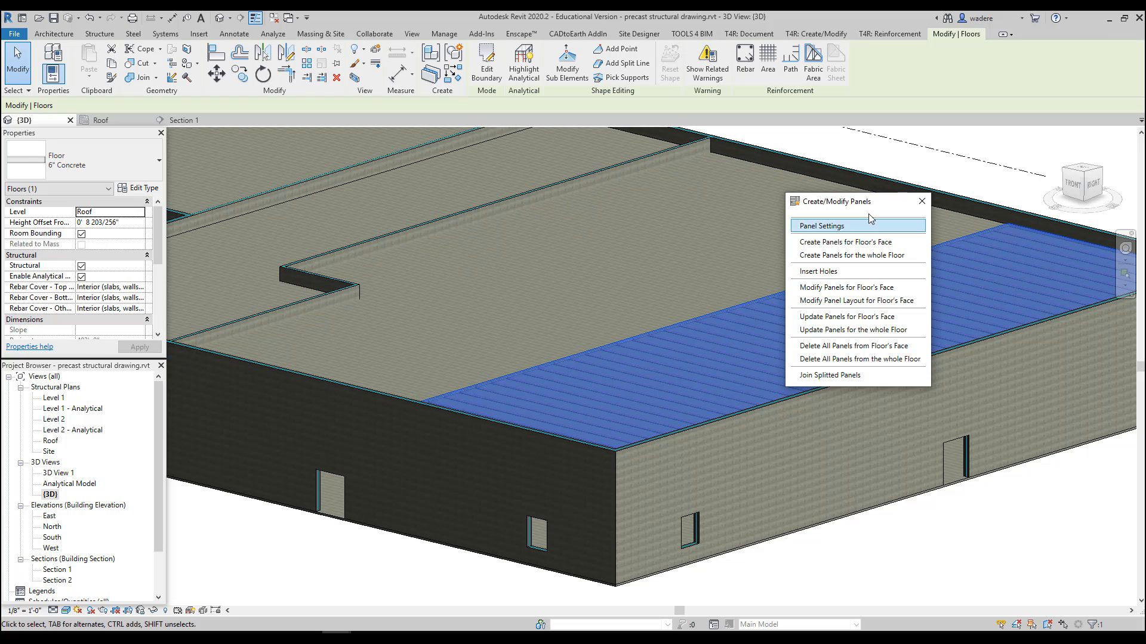
Save the panel layout settings with Split Vertically and create the panel layout on the face of the larger adjacent roof floor.
left_click(922, 201)
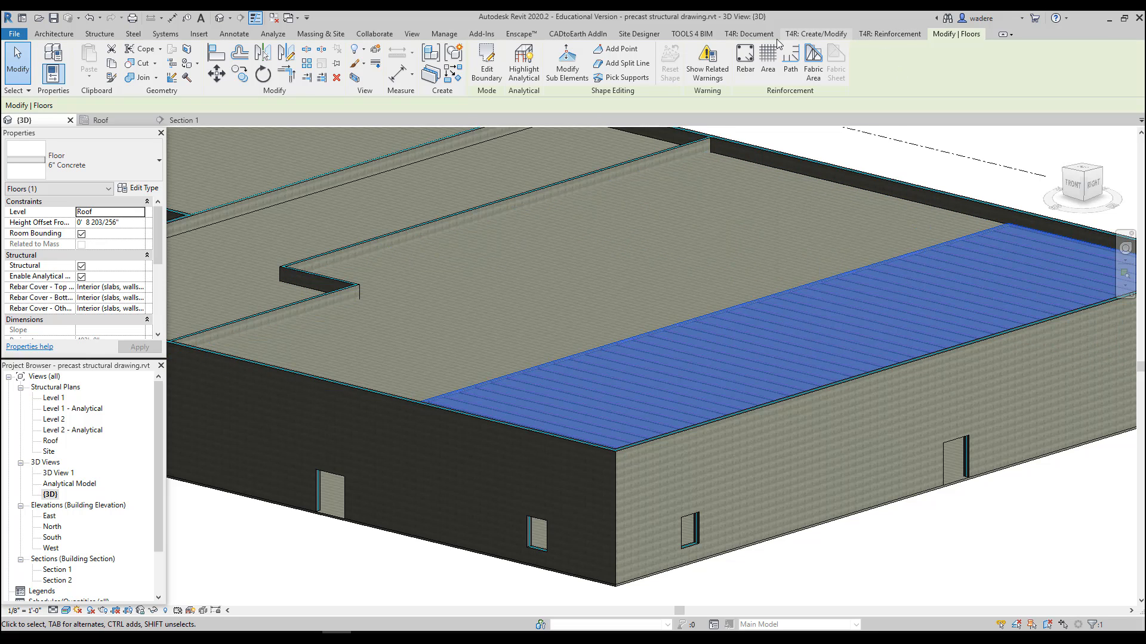
left_click(810, 35)
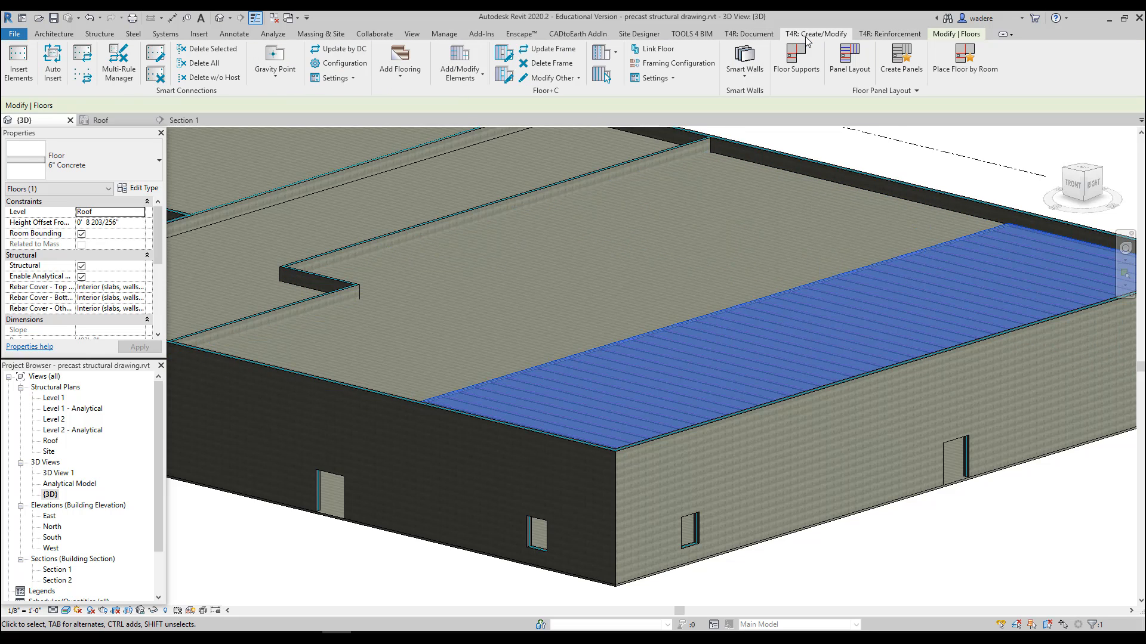
left_click(850, 66)
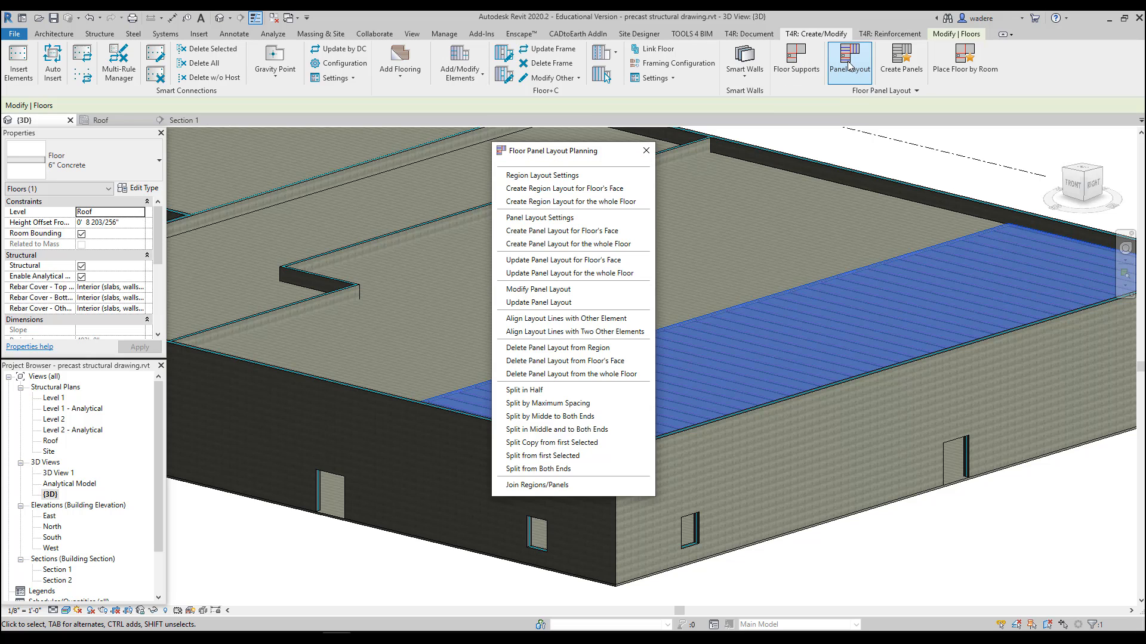
left_click(550, 219)
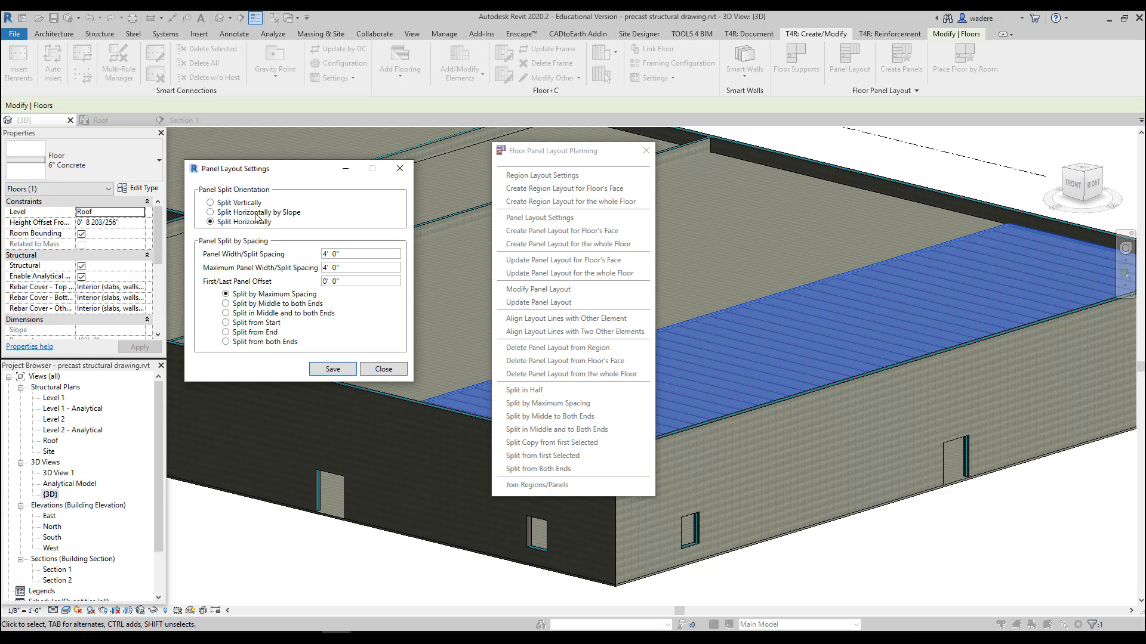
left_click(491, 259)
left_click_drag(261, 174, 284, 177)
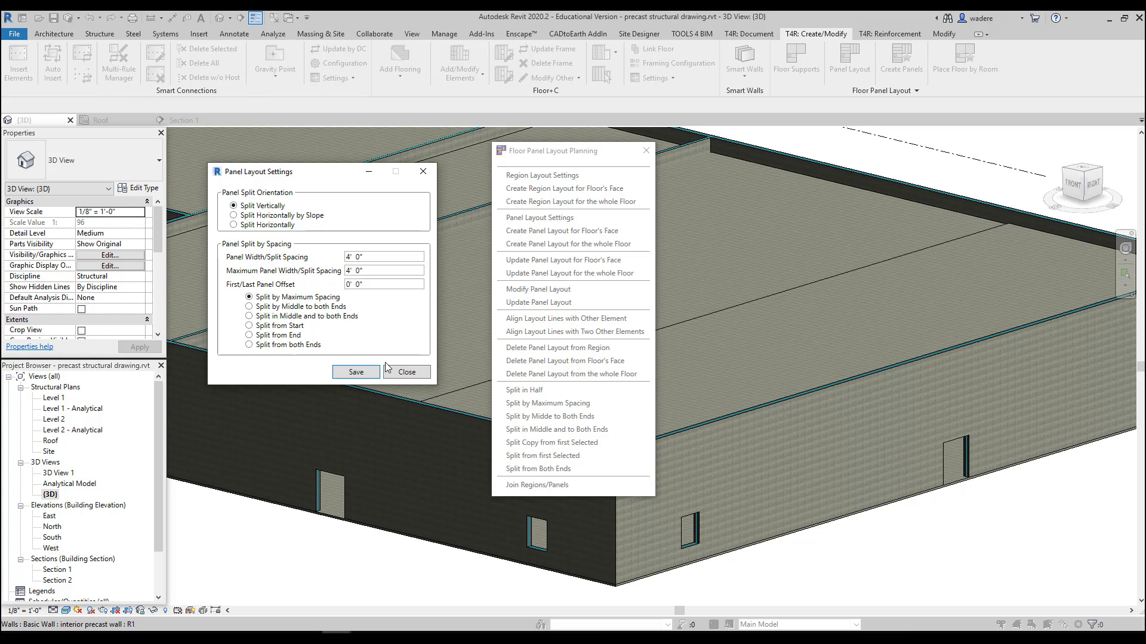
left_click(360, 373)
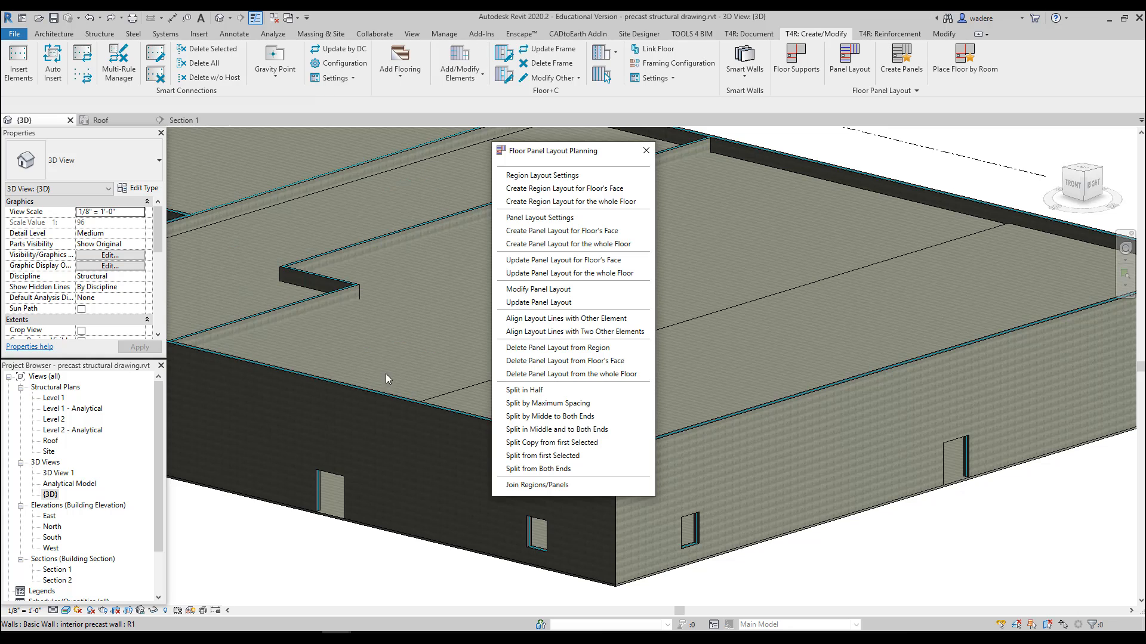
left_click(450, 243)
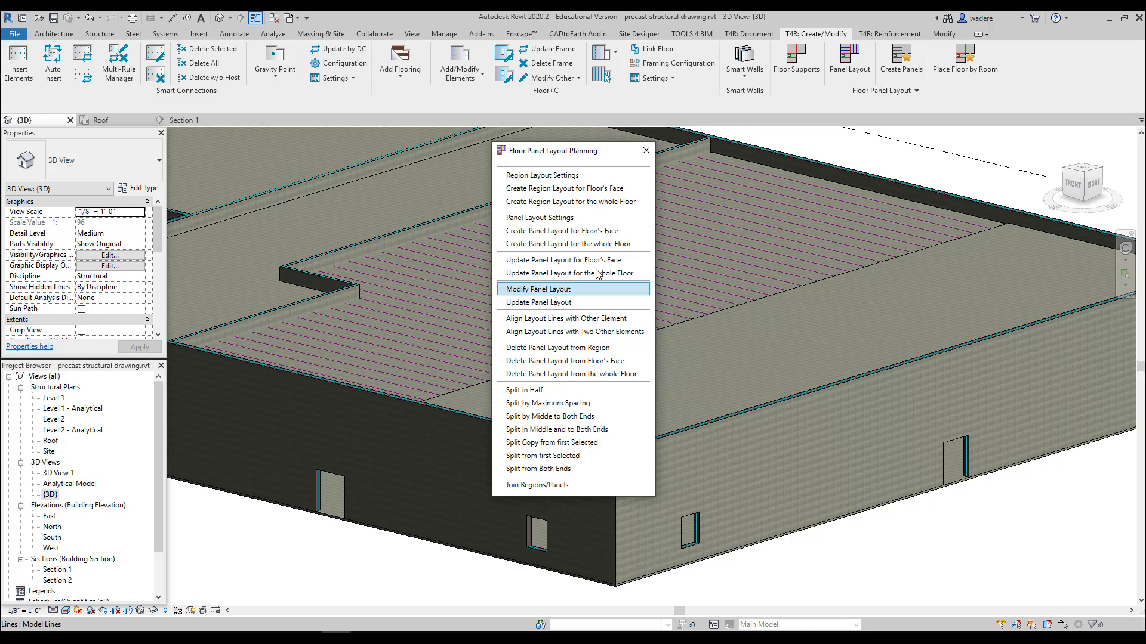
left_click(645, 154)
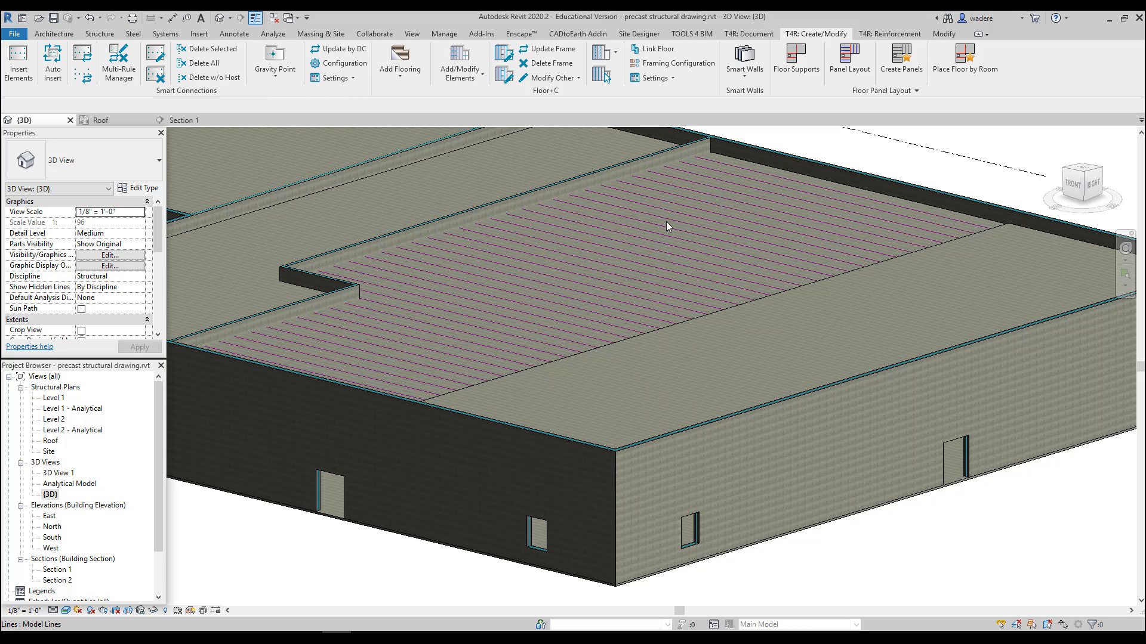
Save the panel settings with Generic - 12" precast floor and I_HCS 12 holes, and create the panels on the larger roof floor's face.
left_click(891, 71)
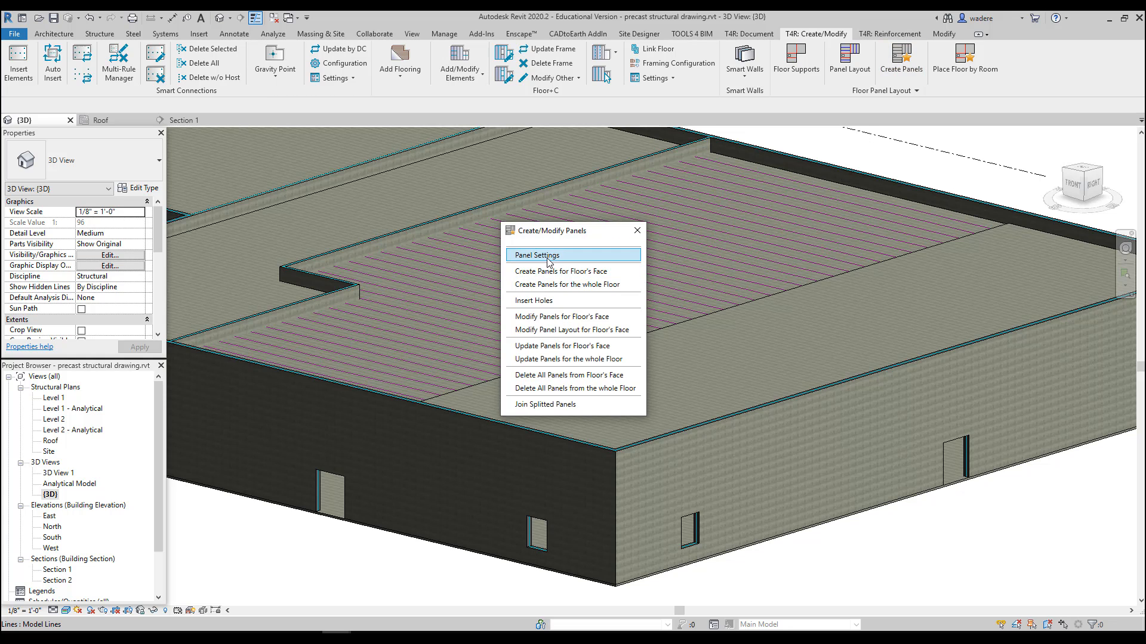
left_click(546, 256)
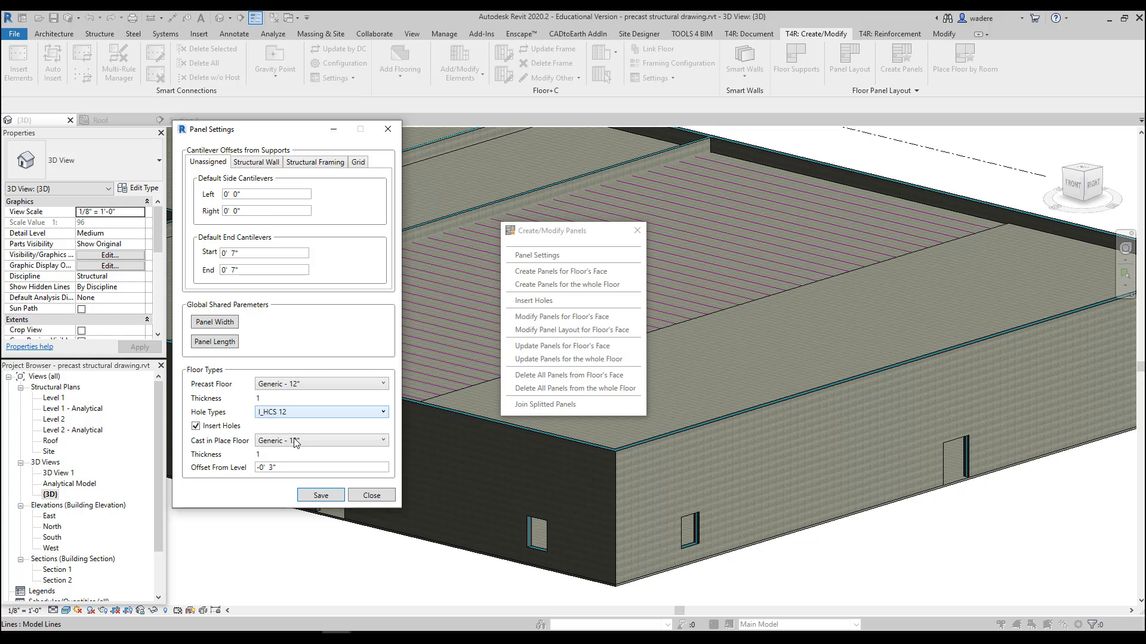
left_click(327, 500)
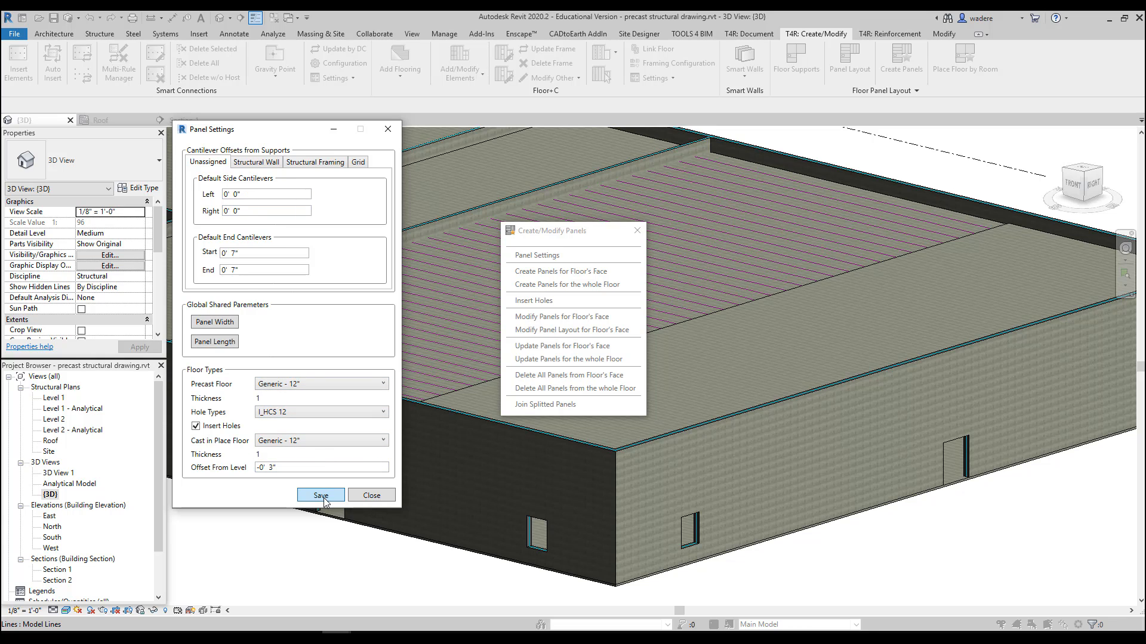
left_click(545, 274)
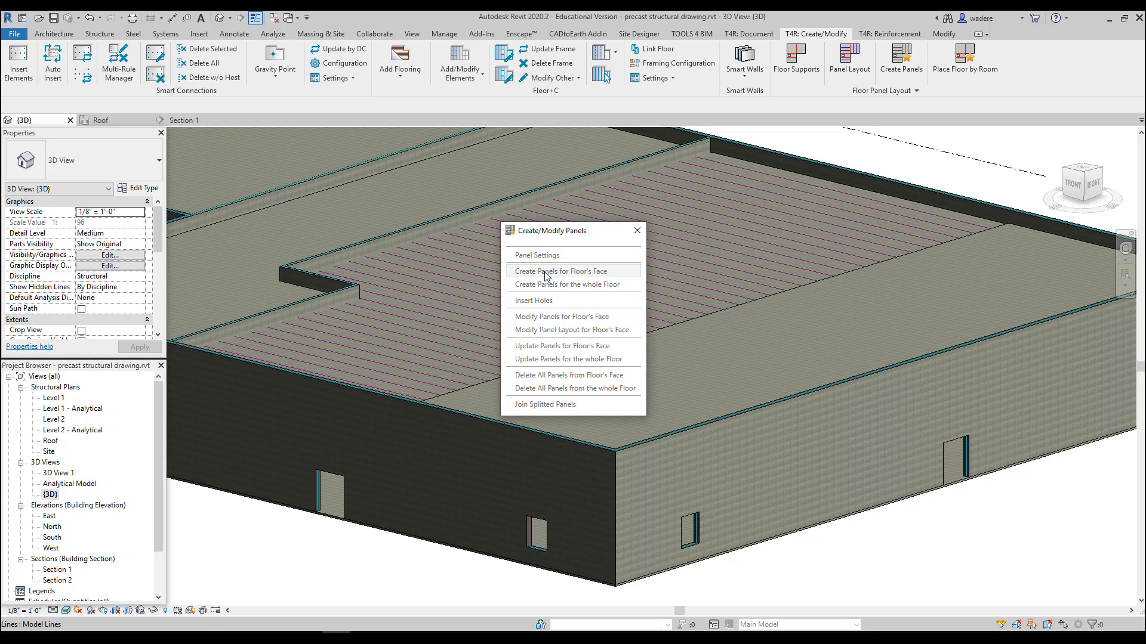
left_click(470, 288)
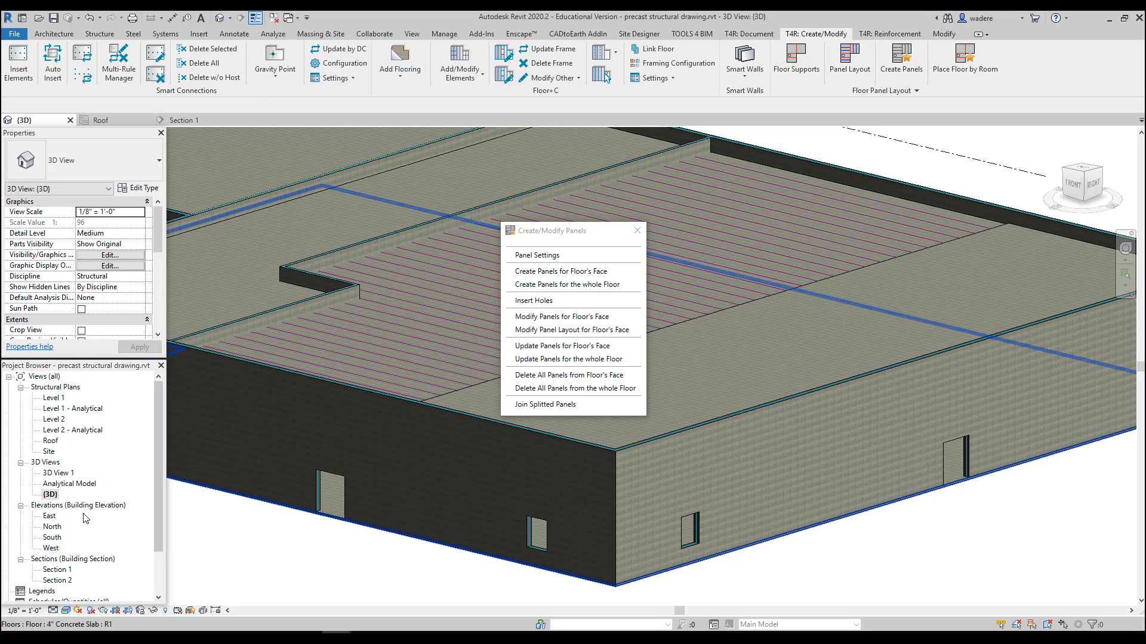
In the Level 2 plan, move the vertical section line past the column row to cut the larger roof area, and open its section view.
double_click(53, 419)
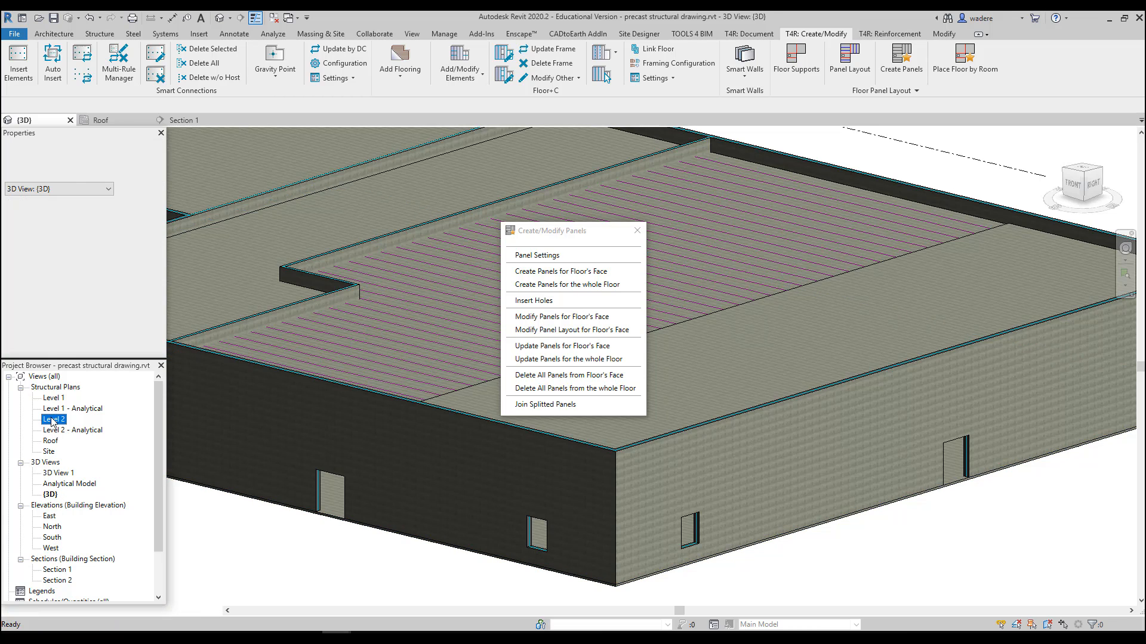
left_click(637, 230)
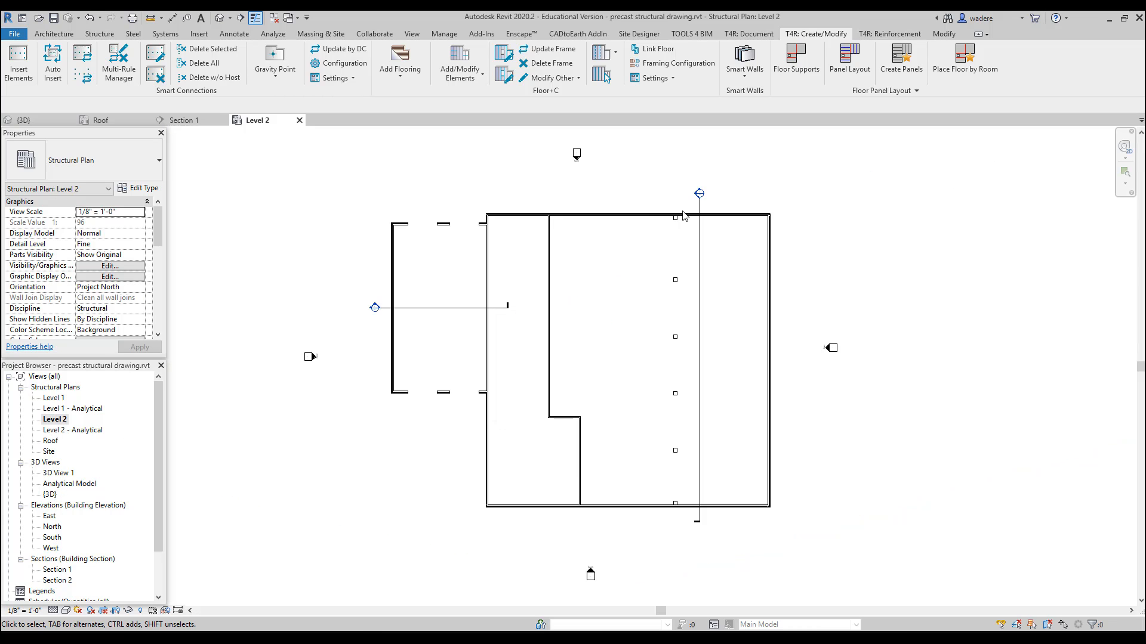
left_click(701, 201)
left_click_drag(702, 201, 651, 235)
key("Escape")
left_click(710, 253)
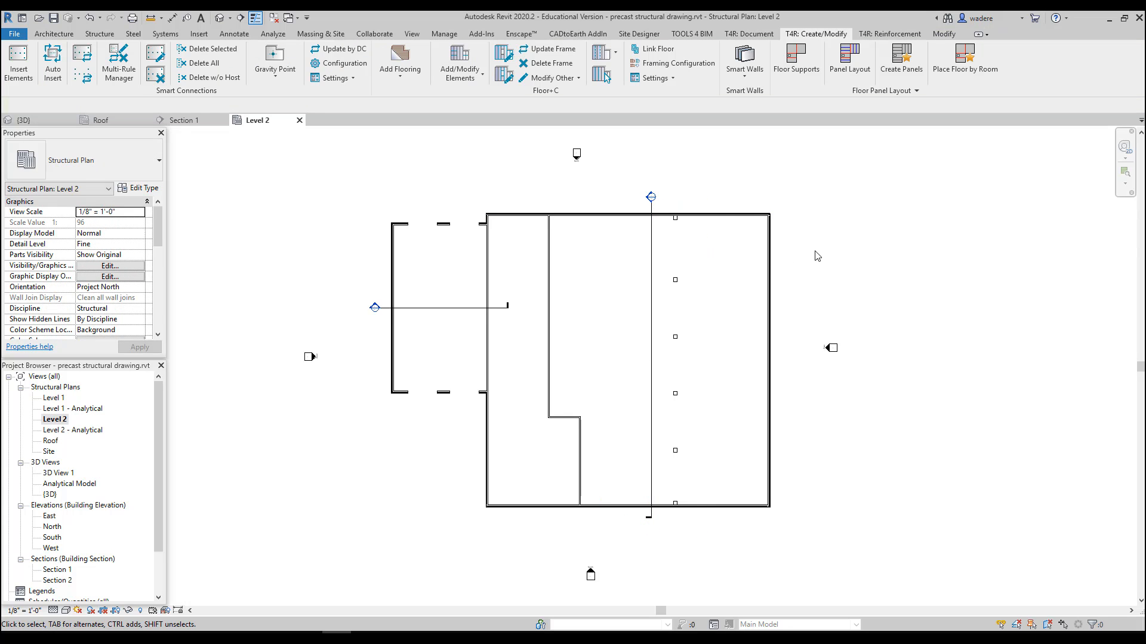
double_click(649, 200)
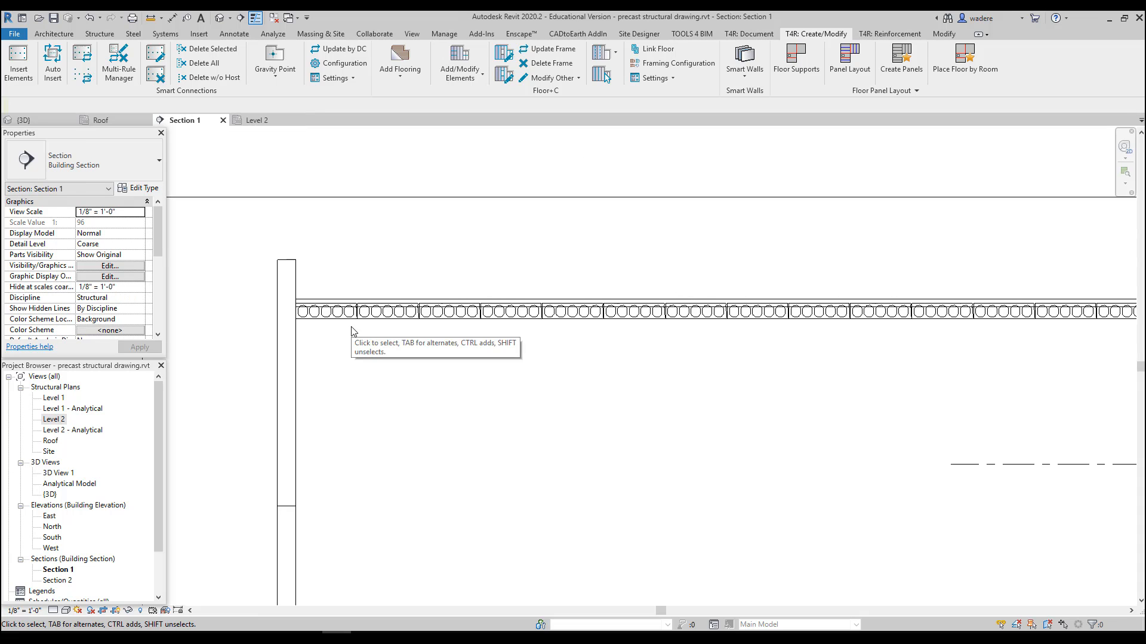
Move the larger roof's 6" concrete floor up from its underside to the tops of the hollow-core panels, and return to the 3D view.
scroll(352, 331, "up", 5)
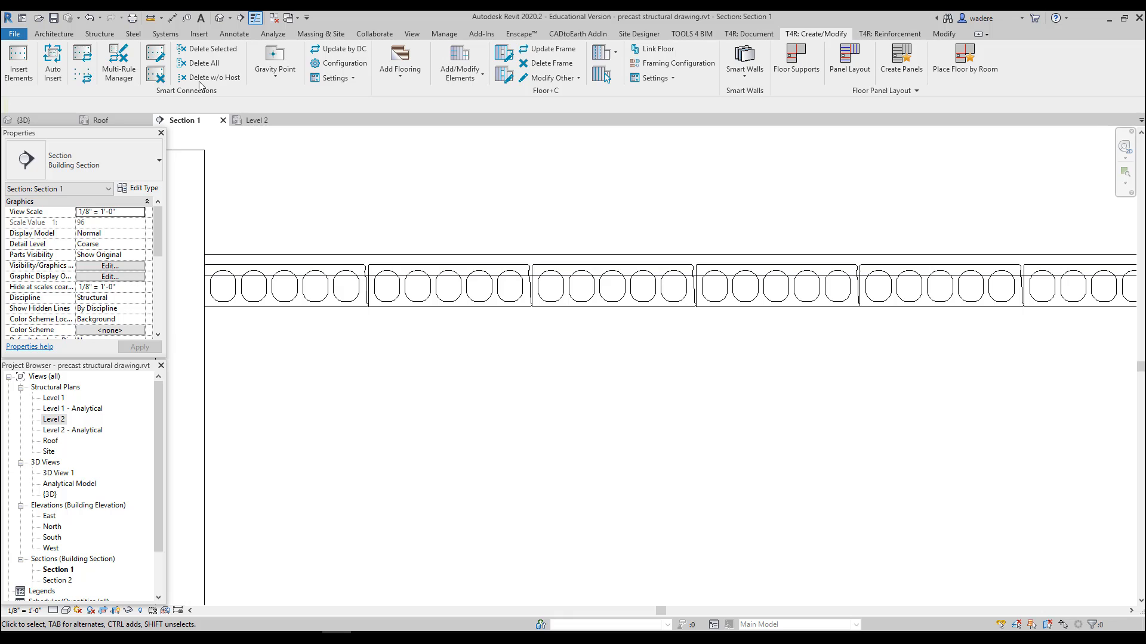
left_click(312, 257)
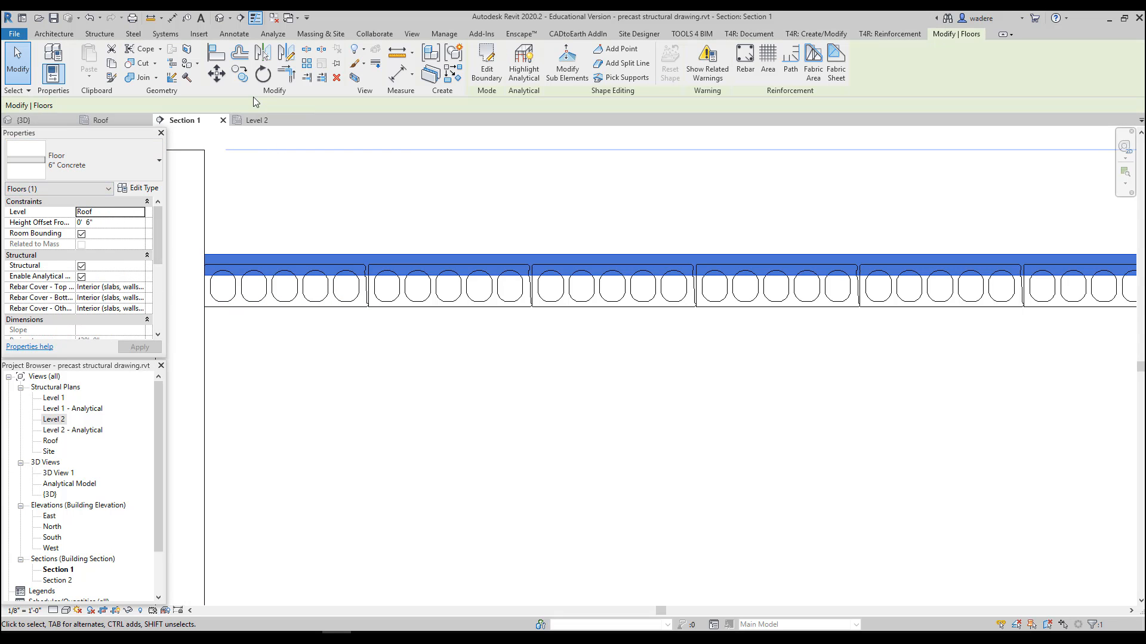
left_click(216, 73)
left_click(204, 275)
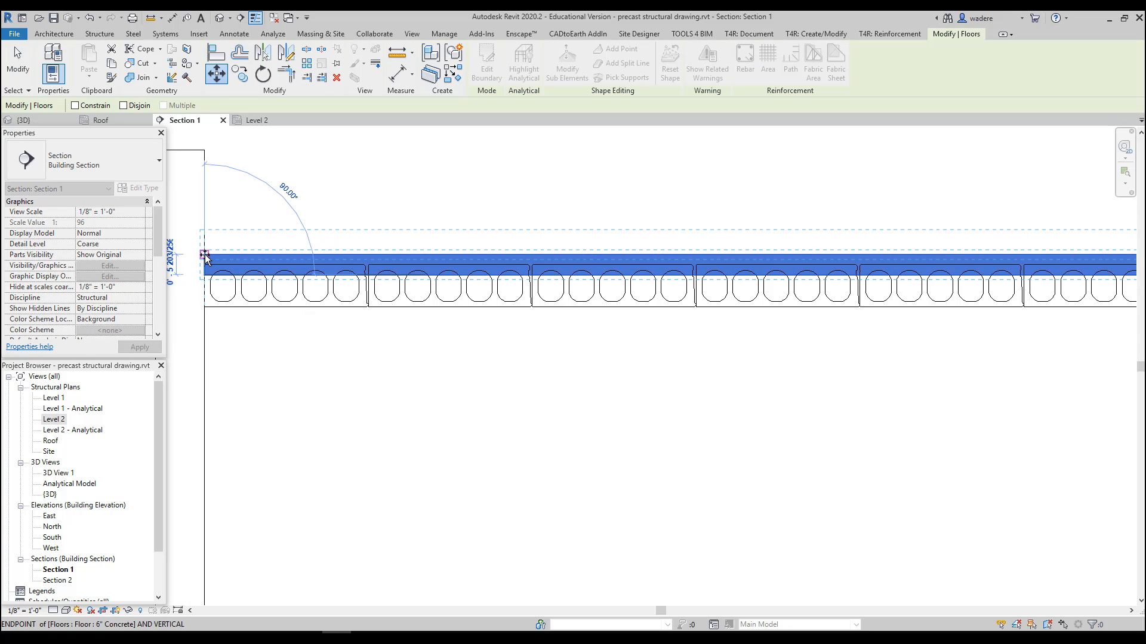
left_click(204, 264)
scroll(448, 362, "down", 3)
scroll(557, 383, "down", 3)
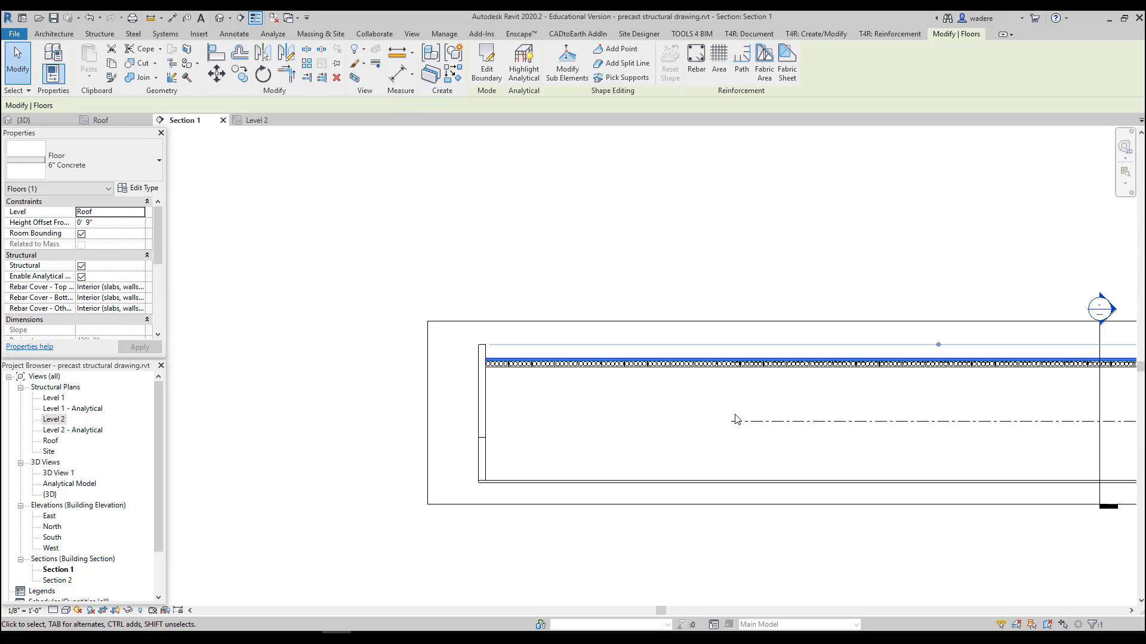
middle_click_drag(607, 398, 460, 362)
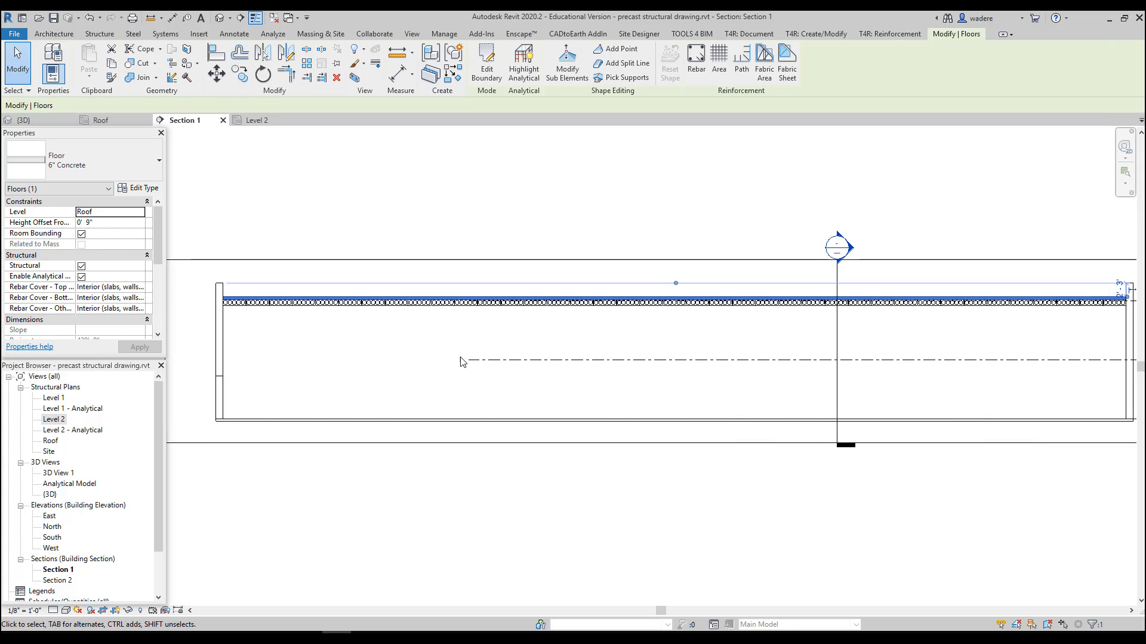
key("Escape")
left_click(50, 494)
double_click(50, 494)
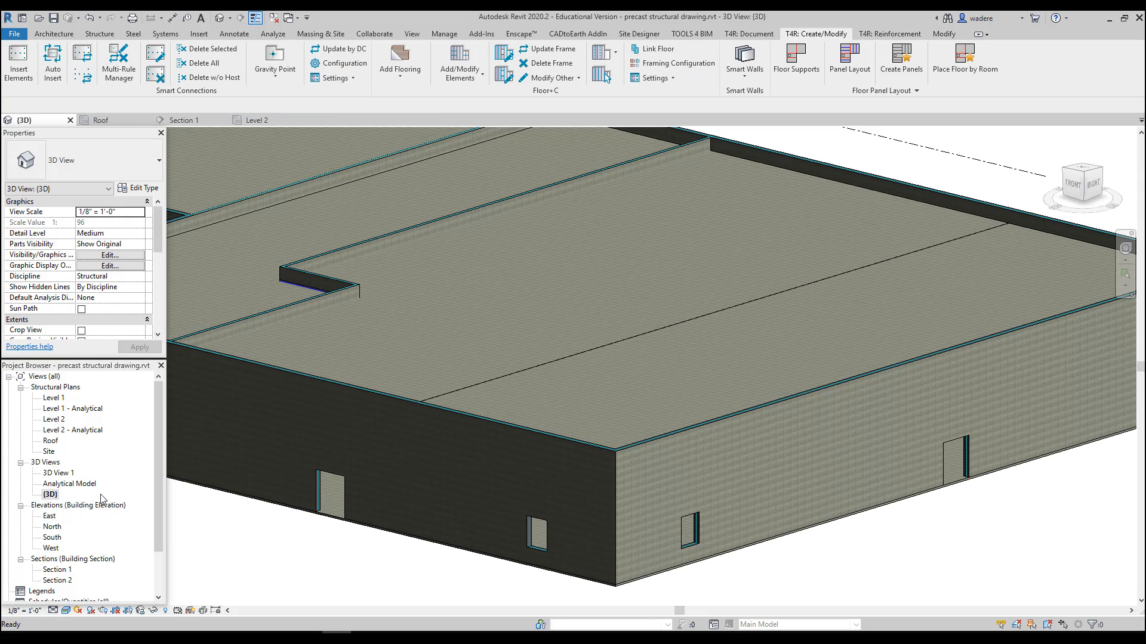
Review the available hole types in the panel settings of the Create Panels tool, and close both dialogs without saving.
scroll(562, 387, "up", 3)
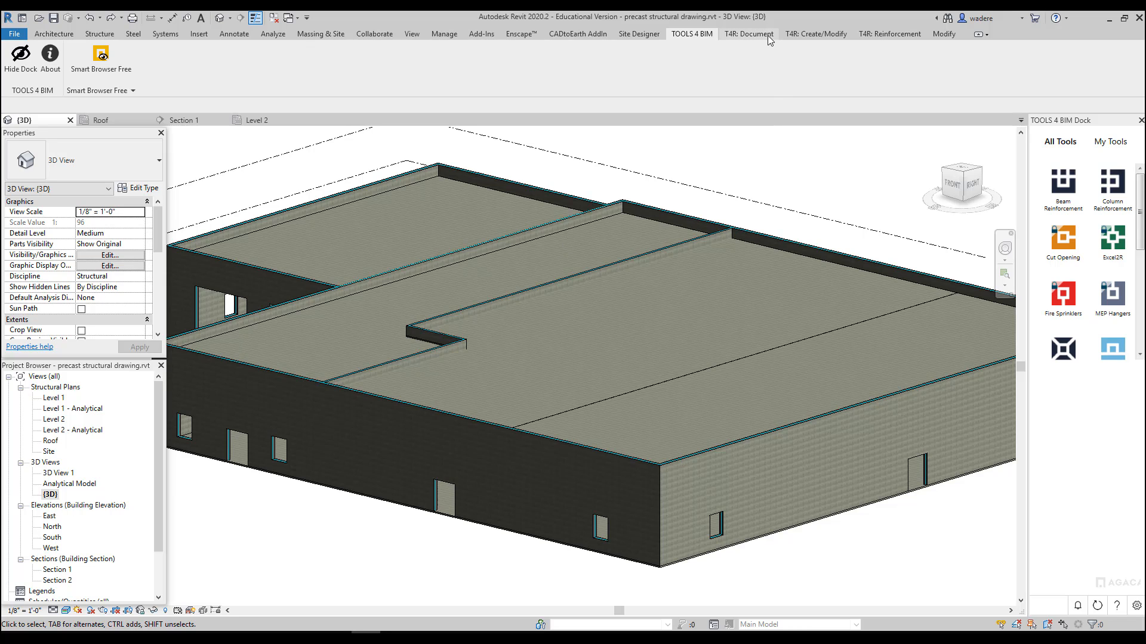
left_click(836, 34)
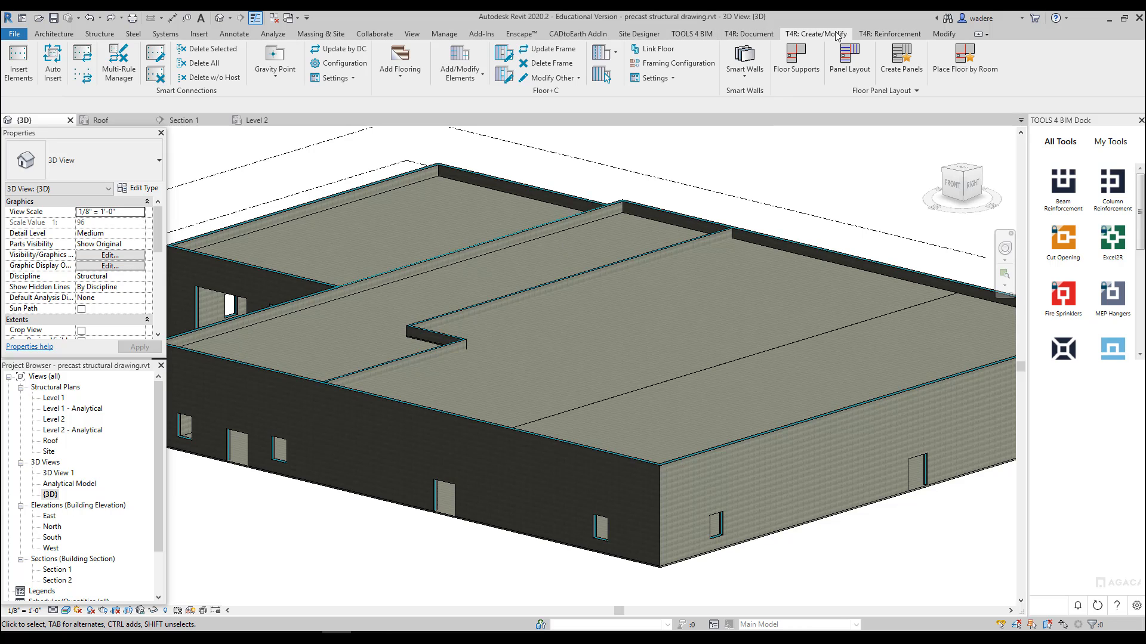
left_click(901, 60)
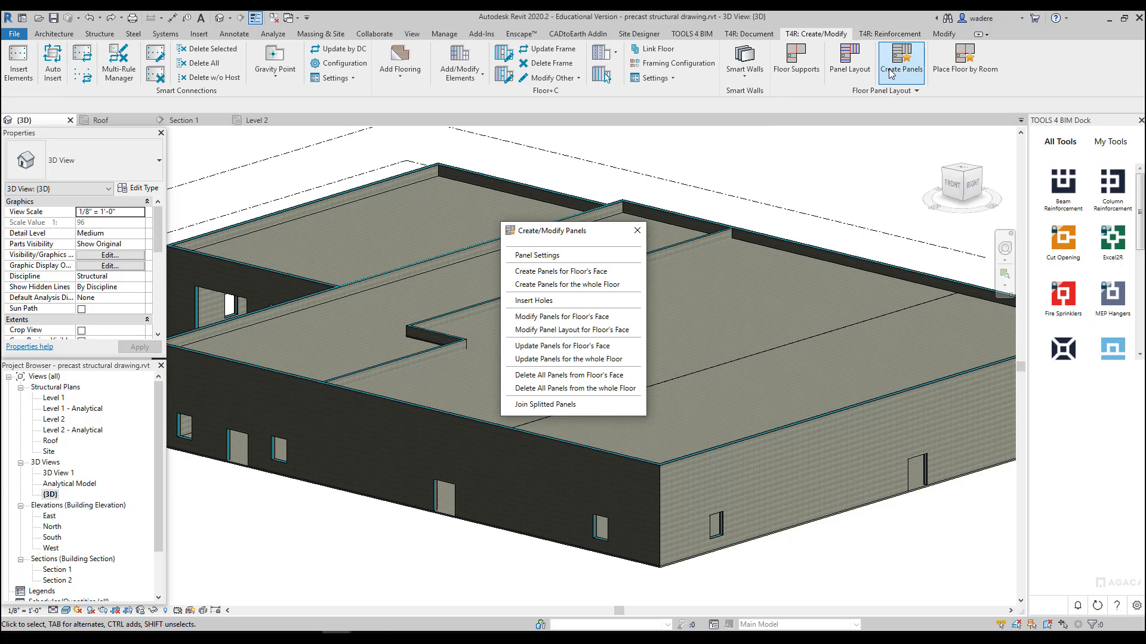
left_click(540, 257)
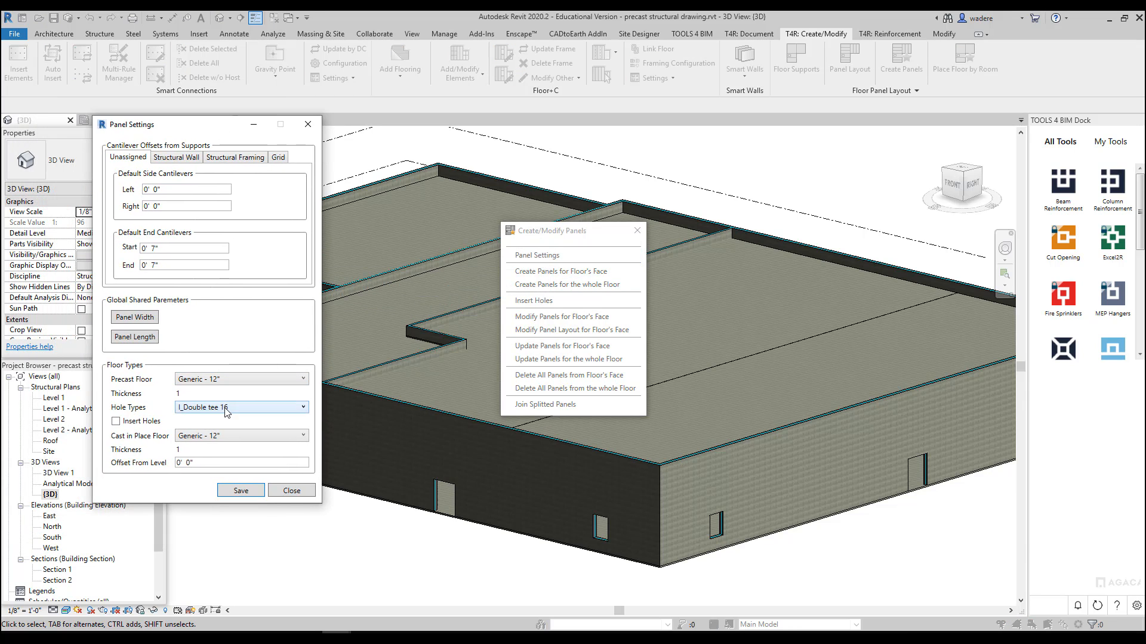
left_click(225, 409)
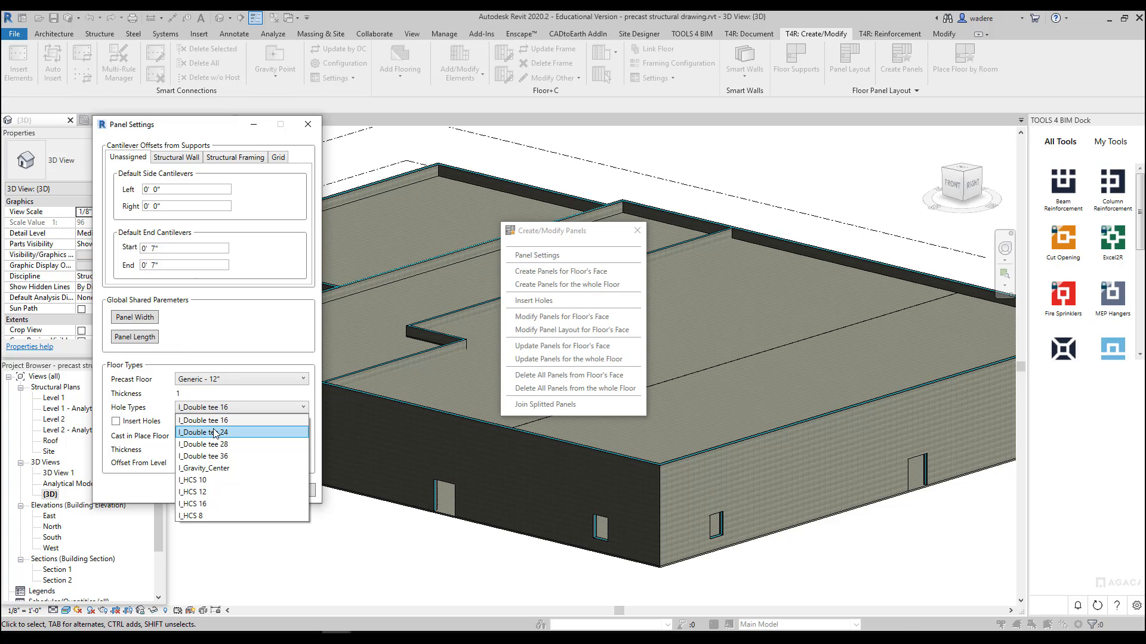
left_click(308, 124)
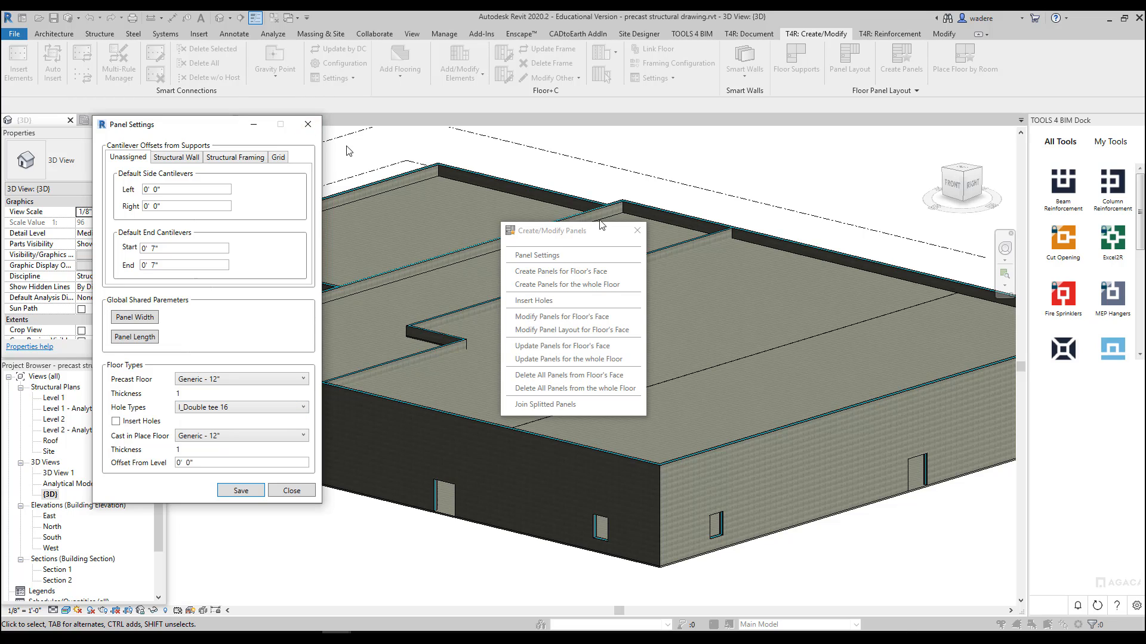
left_click(308, 124)
left_click(637, 231)
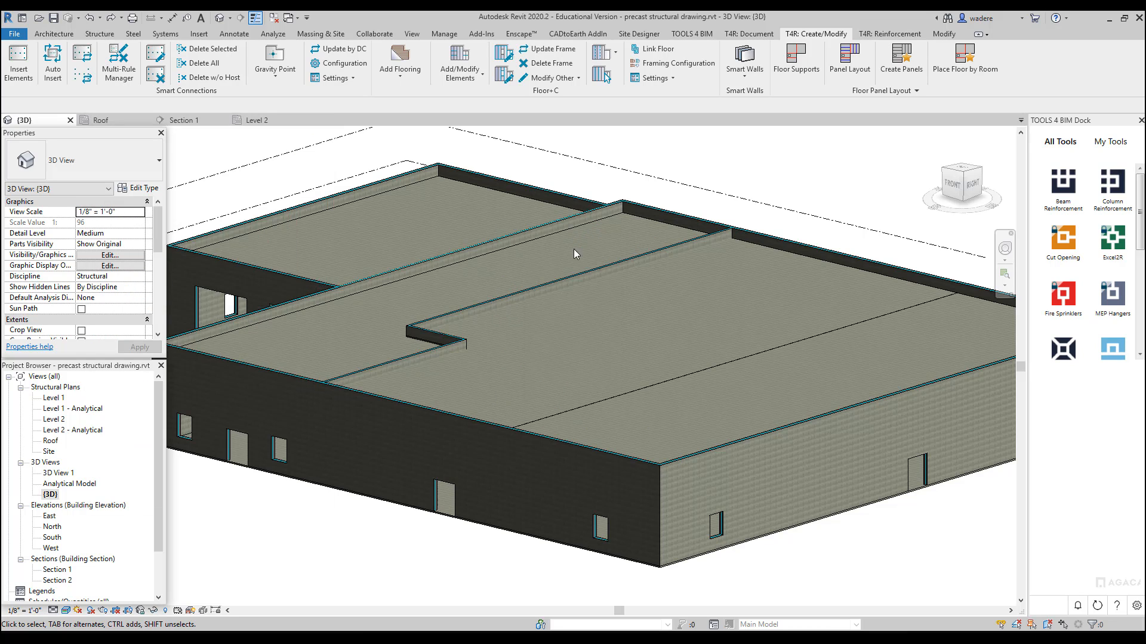